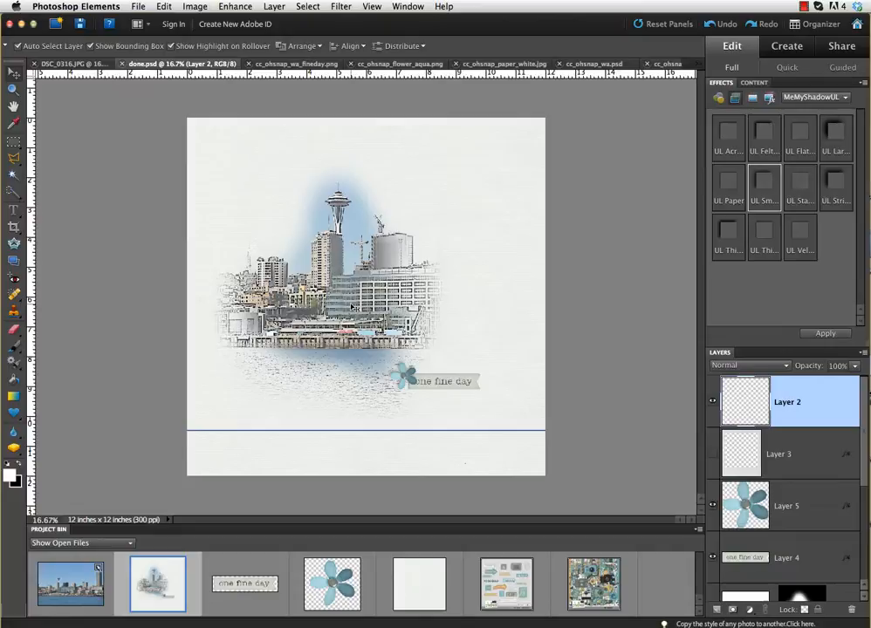
Switch to the DSC_0316.JPG skyline photo and resize it to 110 percent of its width and height.
{"action": "left_click", "coordinate": [331, 583]}
{"action": "left_click", "coordinate": [417, 583]}
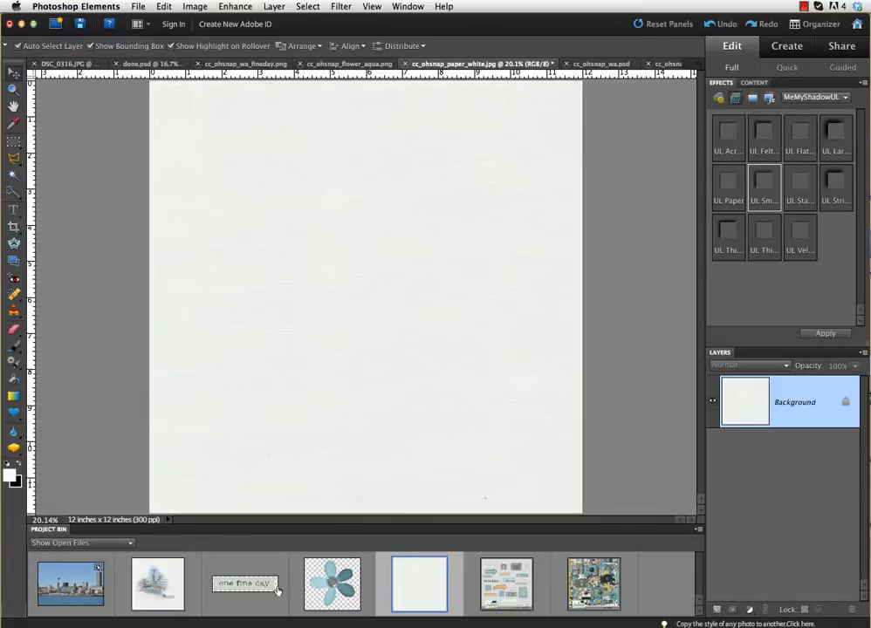
{"action": "left_click", "coordinate": [74, 589]}
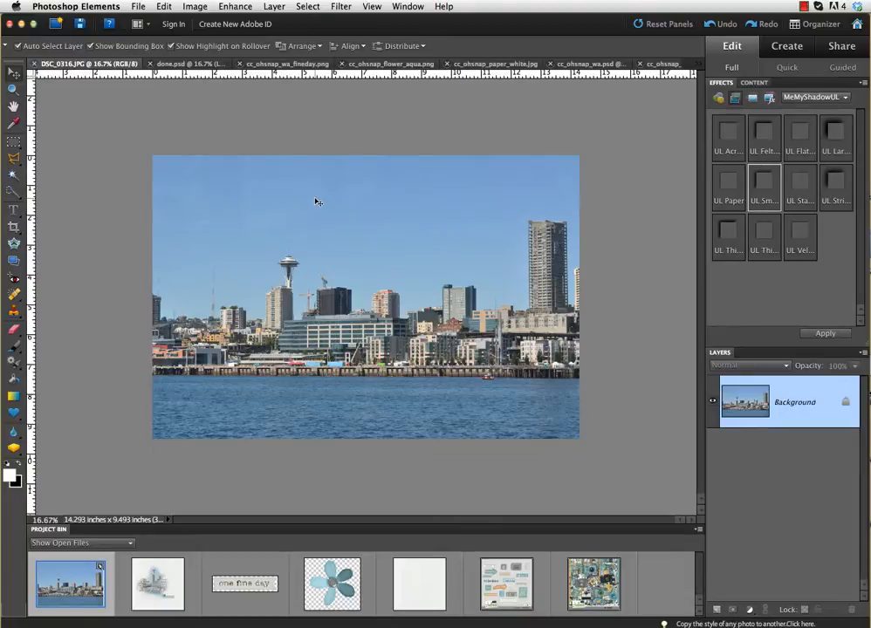
{"action": "left_click", "coordinate": [194, 6]}
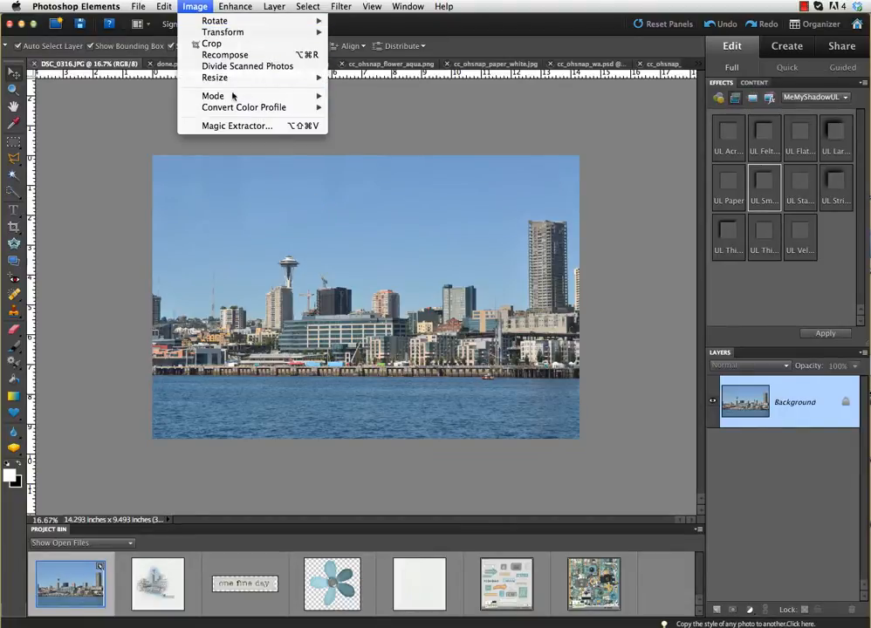
{"action": "mouse_move", "coordinate": [234, 81]}
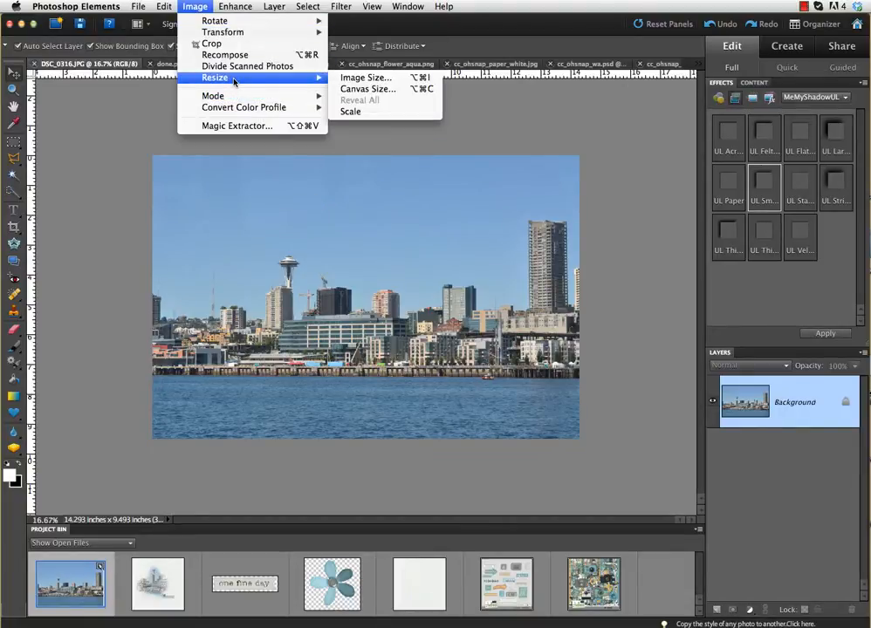
{"action": "left_click", "coordinate": [376, 80]}
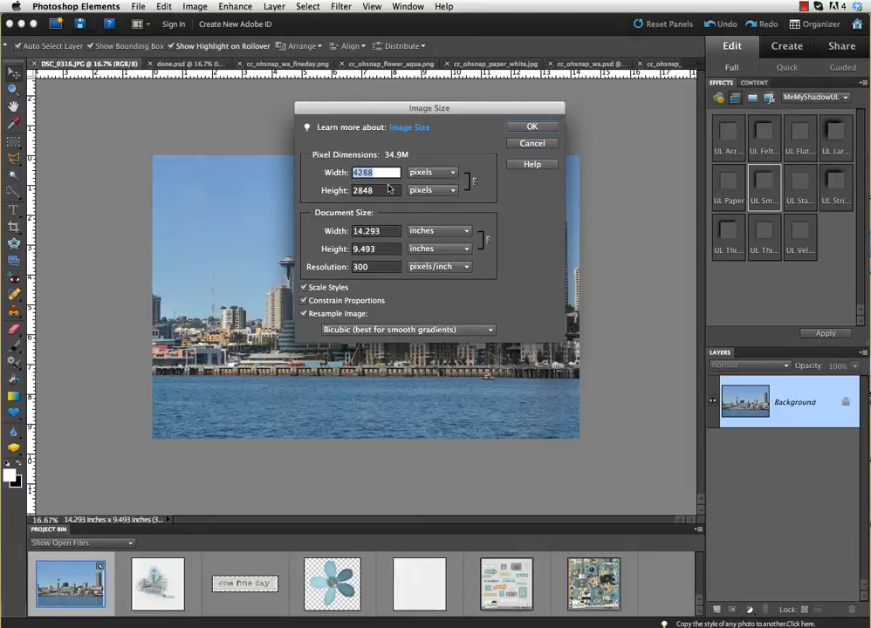
{"action": "type", "text": "11"}
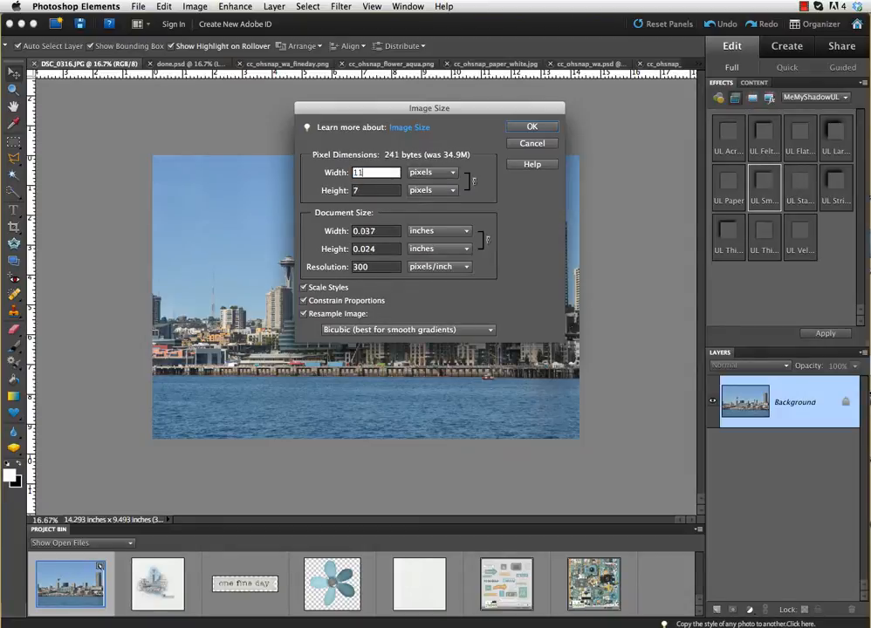
{"action": "type", "text": "0"}
{"action": "left_click", "coordinate": [447, 173]}
{"action": "left_click", "coordinate": [432, 161]}
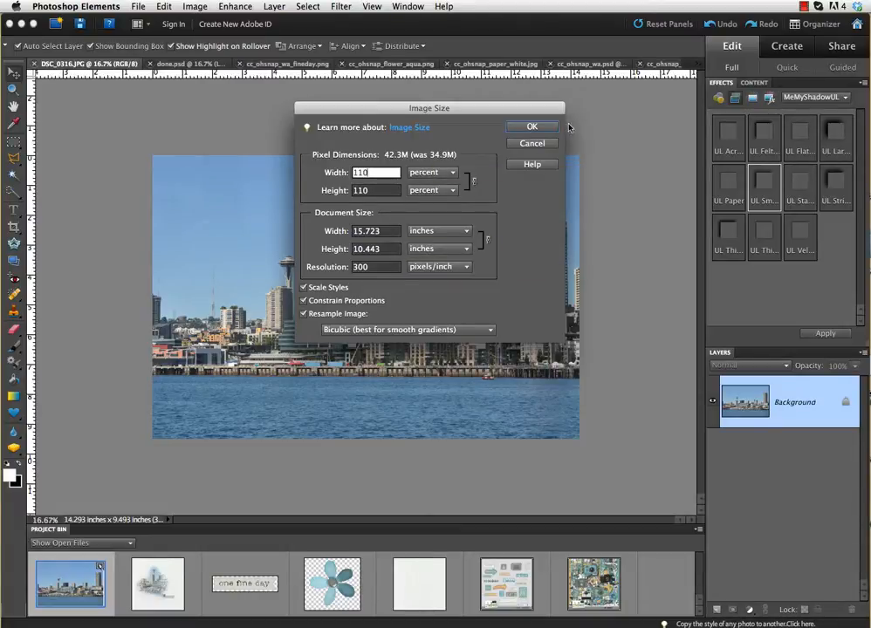
{"action": "left_click", "coordinate": [527, 126]}
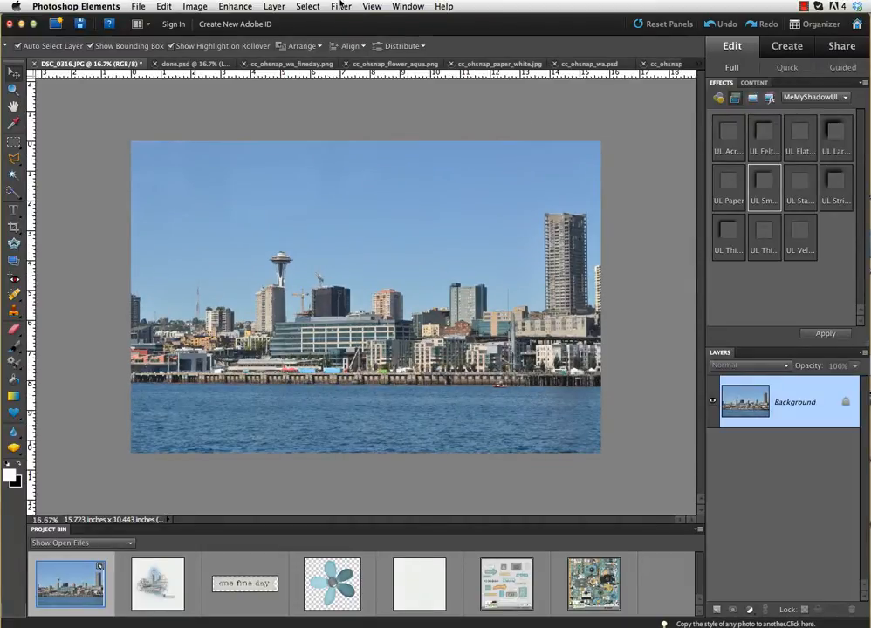
Enlarge the skyline photo a second time by 110 percent, keeping its proportions.
{"action": "left_click", "coordinate": [195, 6]}
{"action": "mouse_move", "coordinate": [245, 83]}
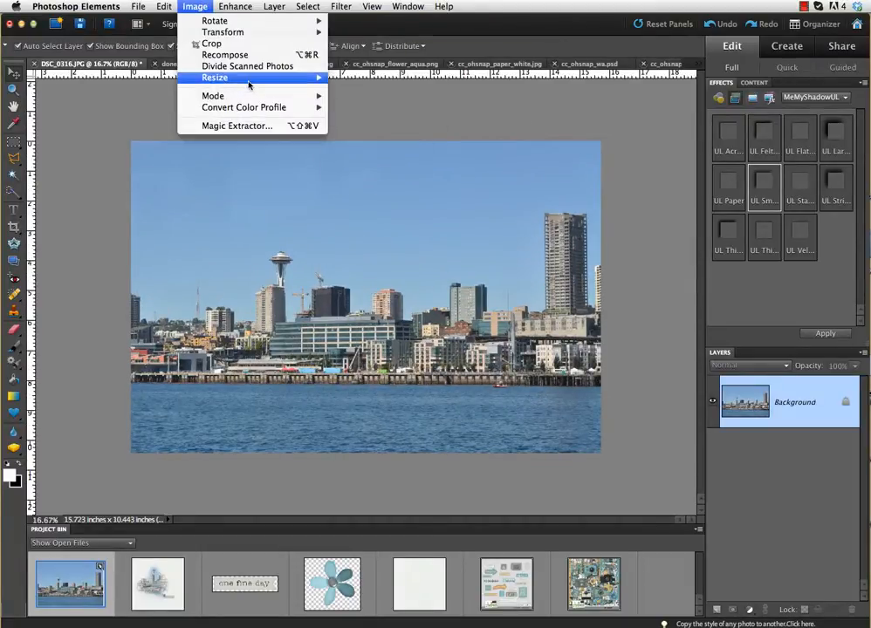
{"action": "left_click", "coordinate": [351, 81]}
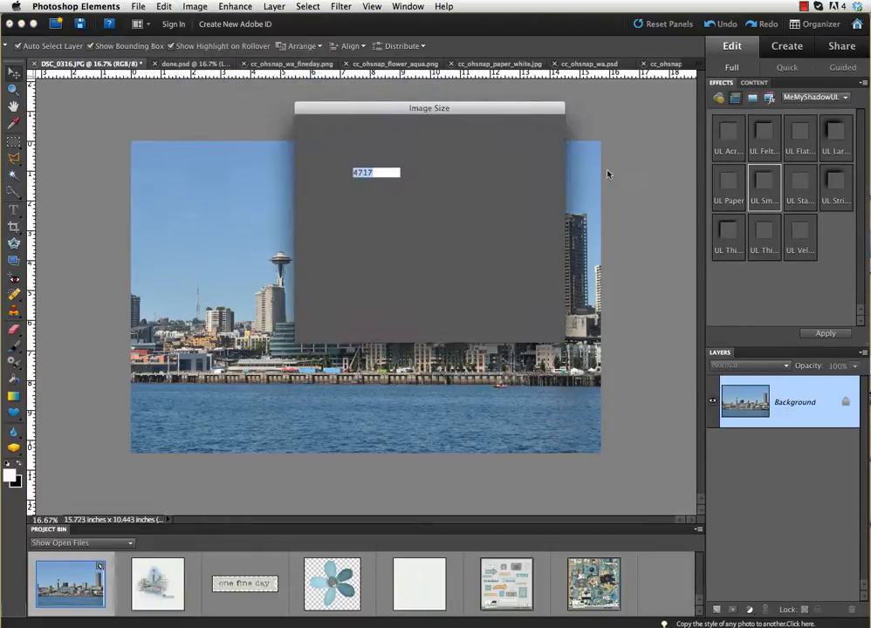
{"action": "type", "text": "110"}
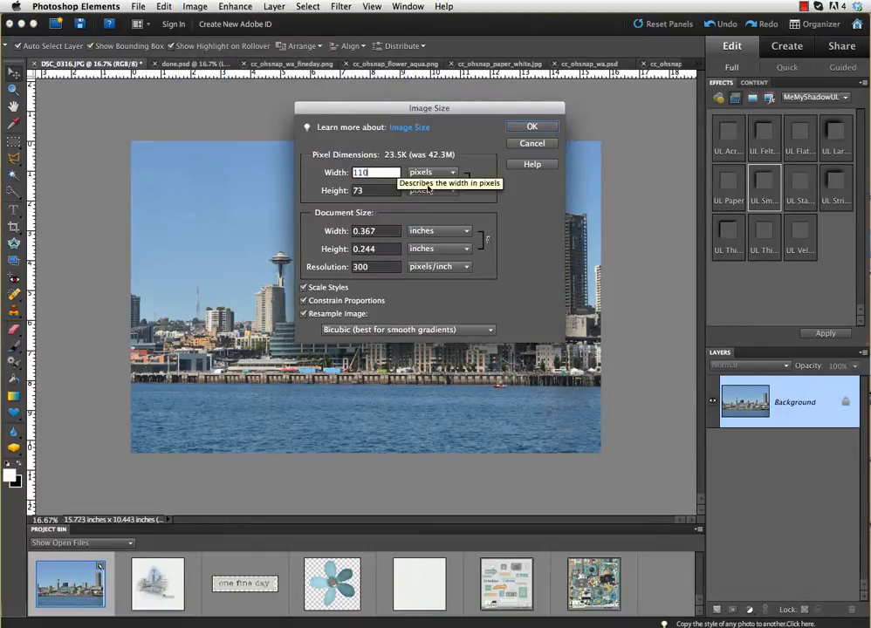
{"action": "left_click", "coordinate": [429, 172]}
{"action": "left_click", "coordinate": [422, 161]}
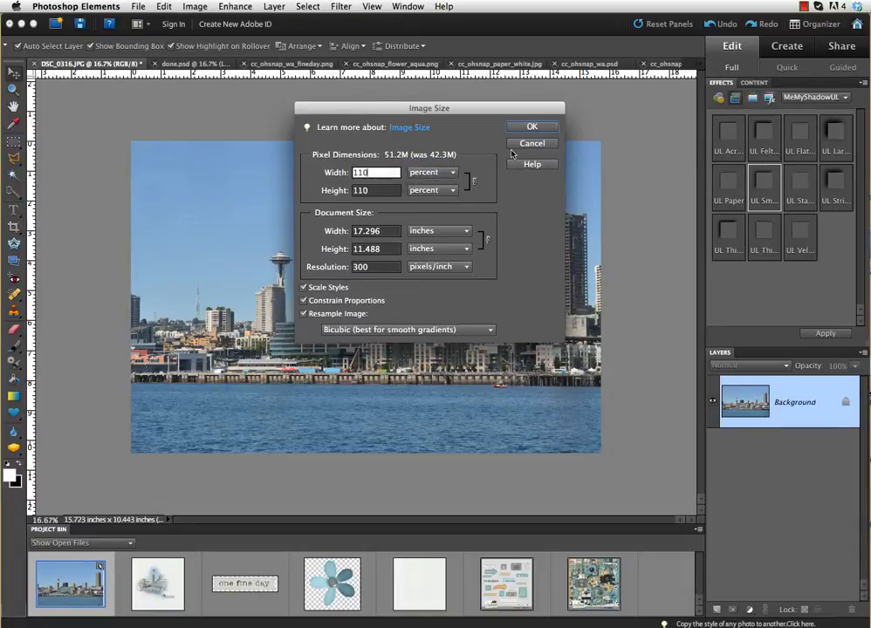
{"action": "left_click", "coordinate": [528, 127]}
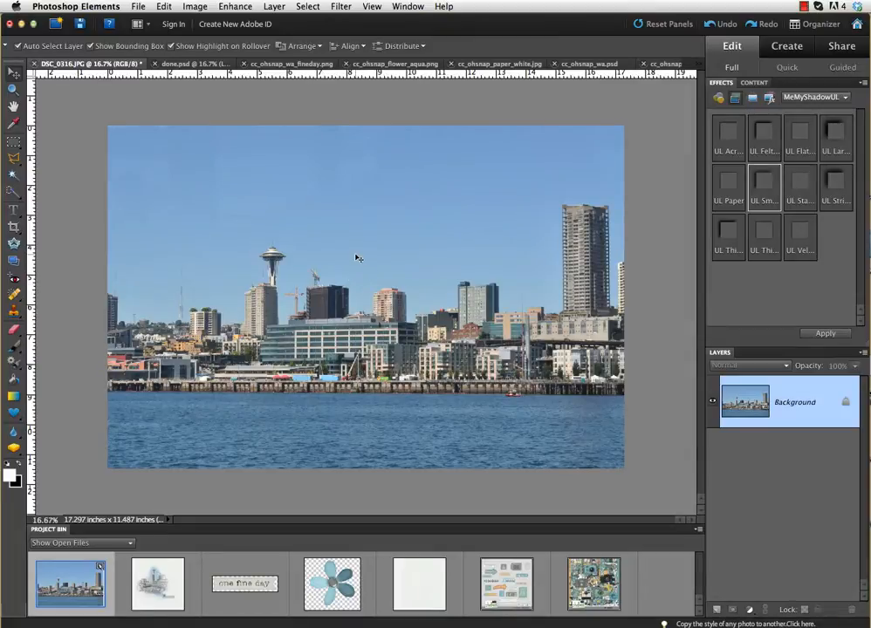
Copy the skyline photo onto the cc_ohsnap_paper_white.jpg page and shift it up and right, leaving a strip of paper below the water.
{"action": "left_click_drag", "start_coordinate": [421, 591], "coordinate": [418, 585]}
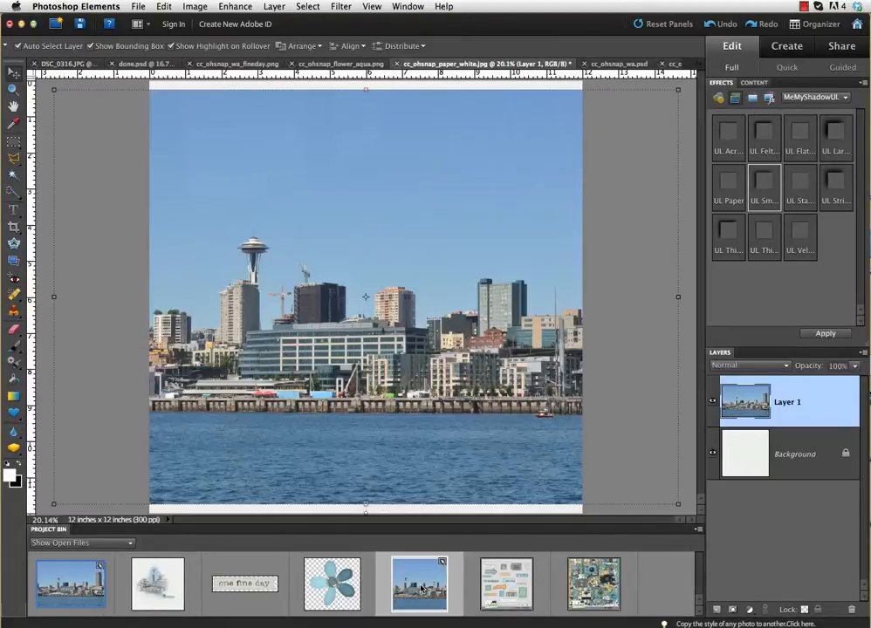
{"action": "left_click_drag", "start_coordinate": [281, 348], "coordinate": [327, 296]}
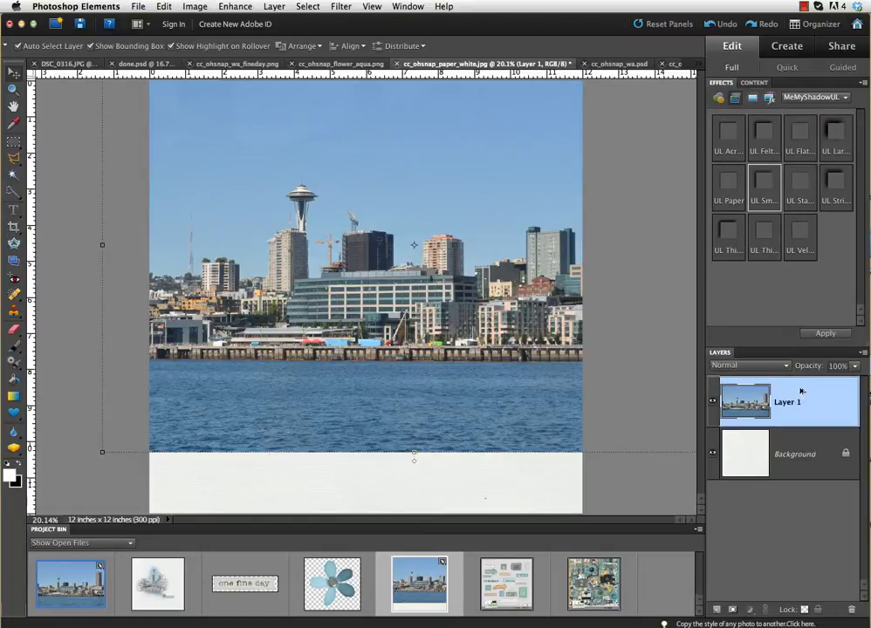
Duplicate the skyline photo layer and hide the original Layer 1.
{"action": "key", "text": "super+j"}
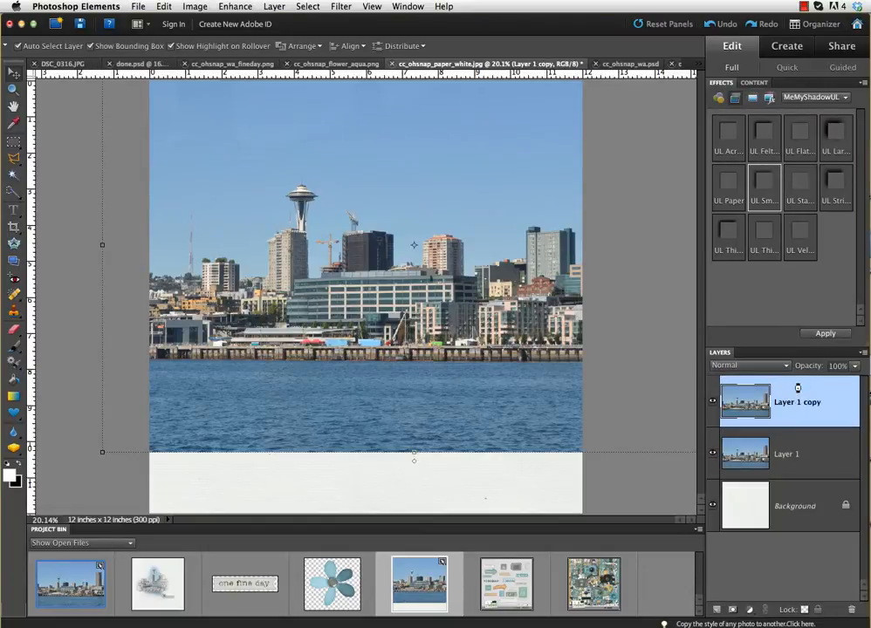
{"action": "left_click", "coordinate": [713, 454]}
{"action": "left_click", "coordinate": [341, 7]}
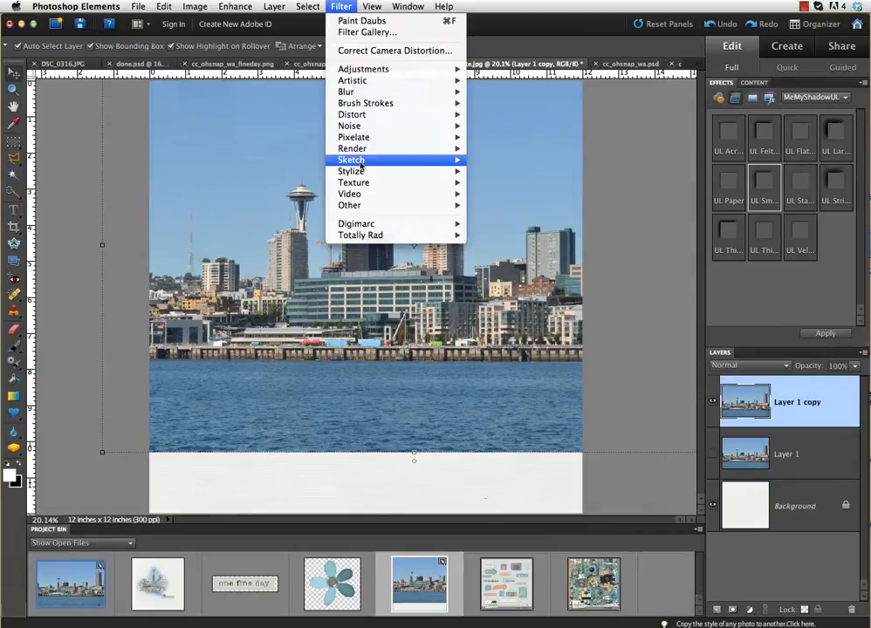
{"action": "mouse_move", "coordinate": [350, 164]}
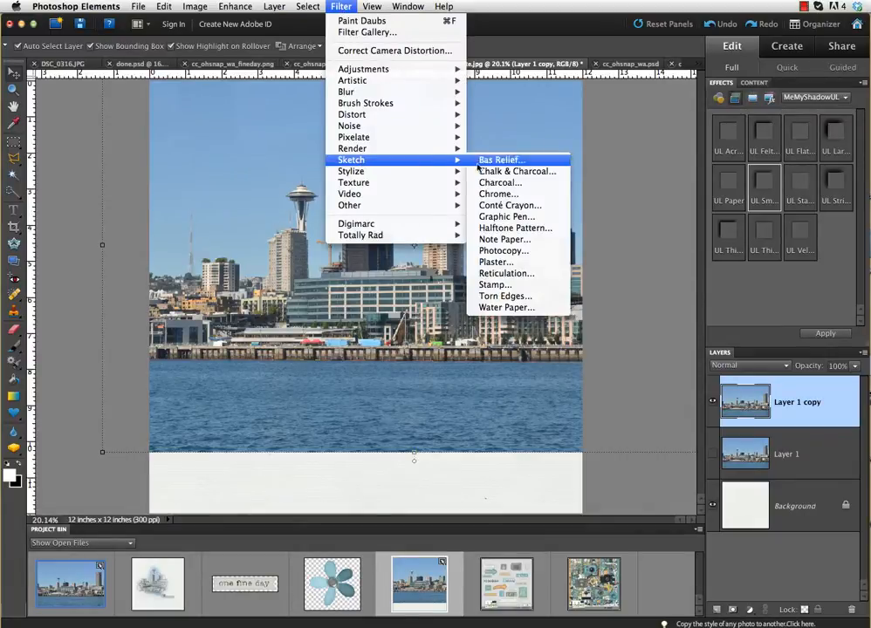
{"action": "left_click", "coordinate": [506, 251]}
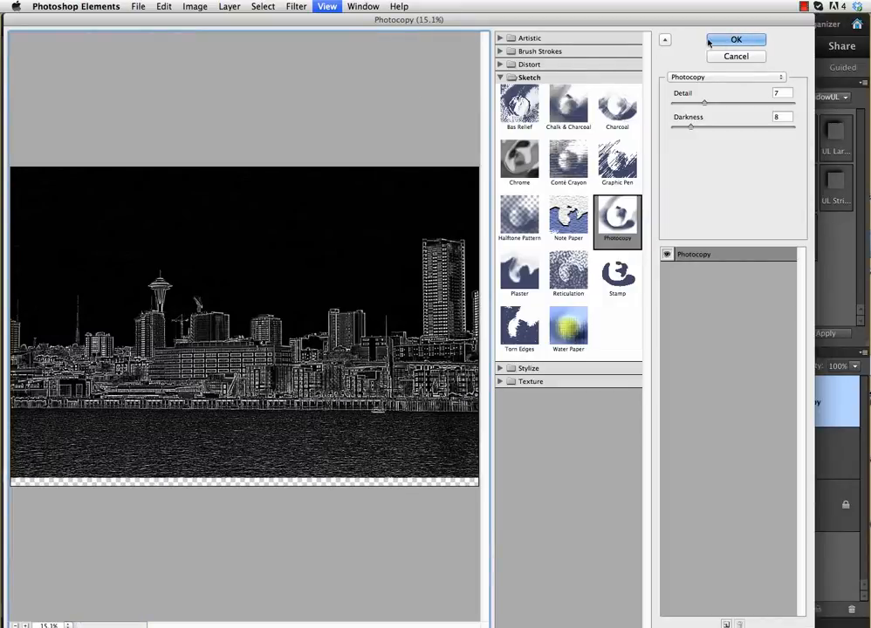
{"action": "left_click", "coordinate": [736, 57]}
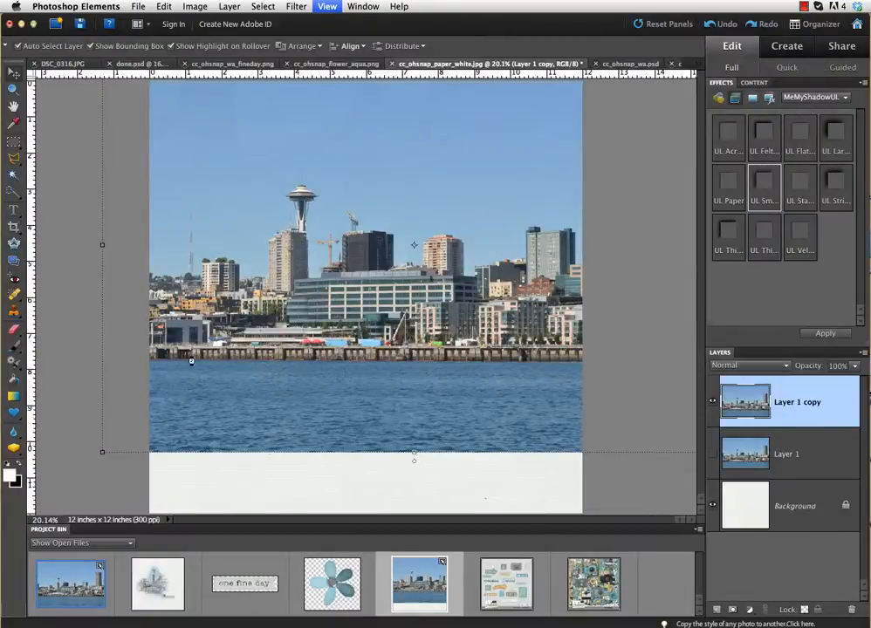
Make the foreground black and the background white, and apply the Photocopy filter to Layer 1 copy with detail 7 and darkness 8.
{"action": "left_click", "coordinate": [19, 469]}
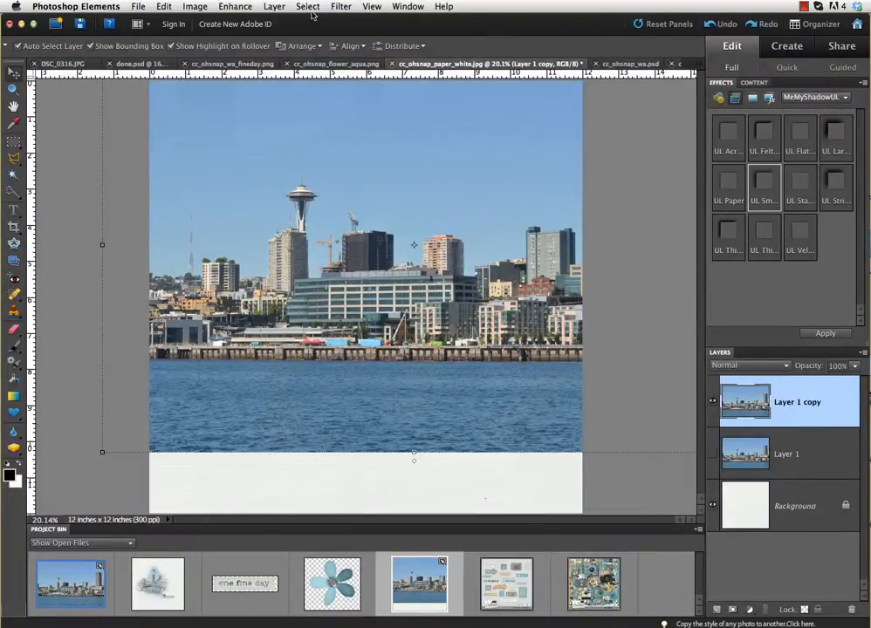
{"action": "left_click", "coordinate": [339, 7]}
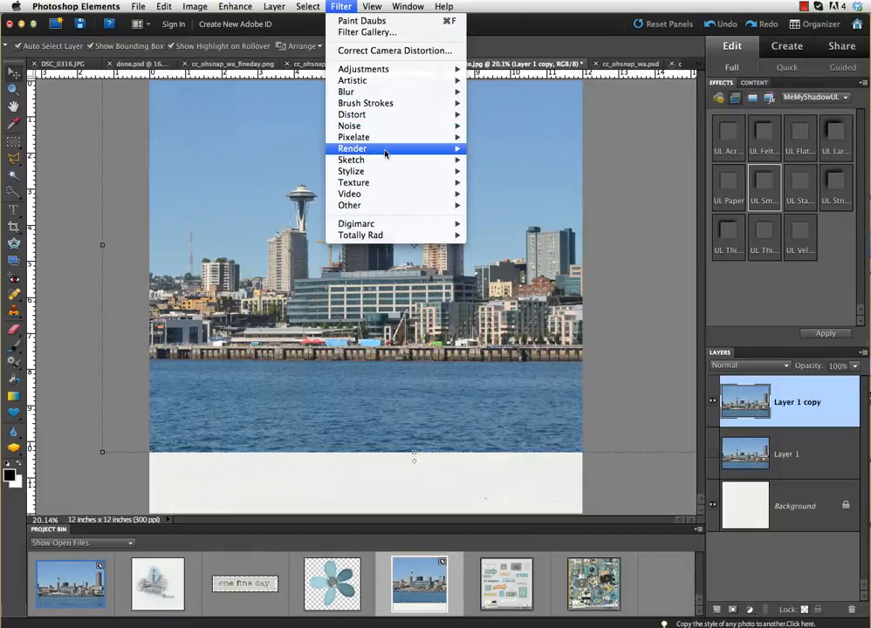
{"action": "mouse_move", "coordinate": [405, 167]}
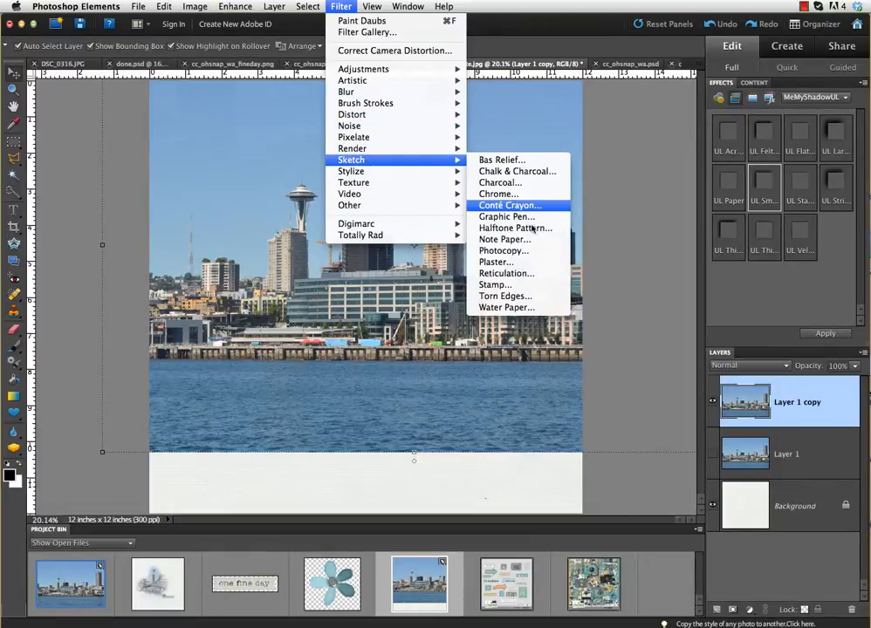
{"action": "left_click", "coordinate": [505, 251]}
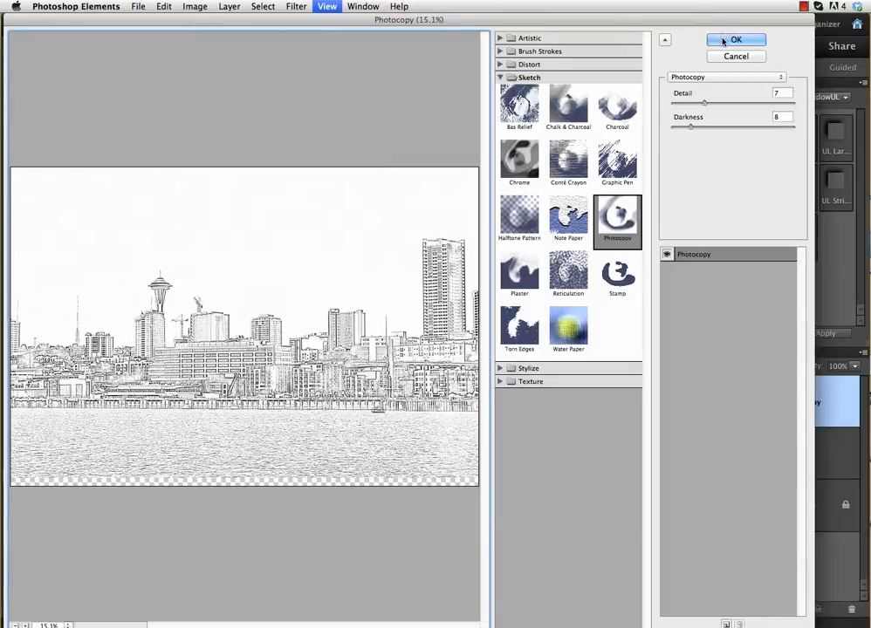
{"action": "left_click", "coordinate": [733, 40]}
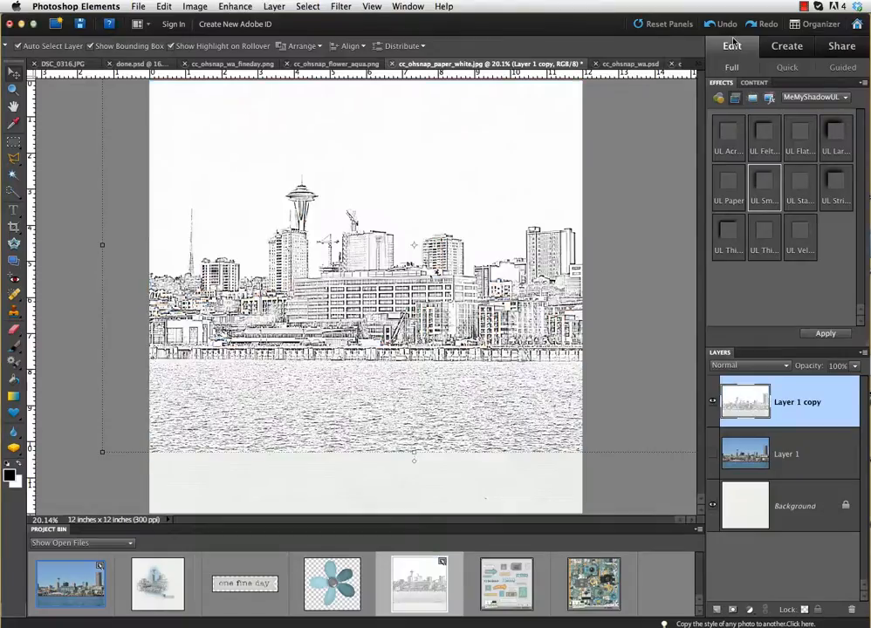
Duplicate the original Layer 1 photo, placing the copy above the photocopy sketch layer and leaving Layer 1 hidden.
{"action": "left_click", "coordinate": [797, 460]}
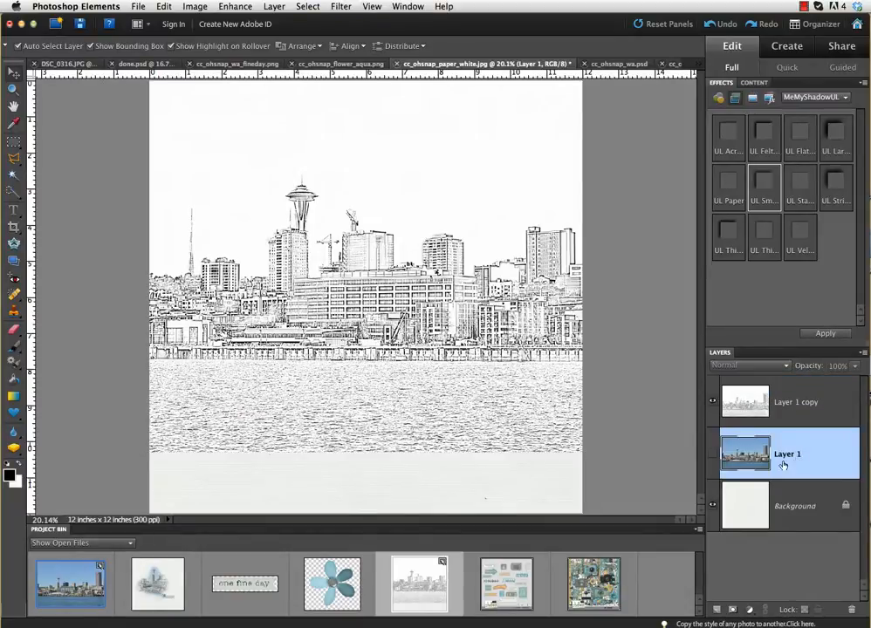
{"action": "left_click", "coordinate": [714, 459]}
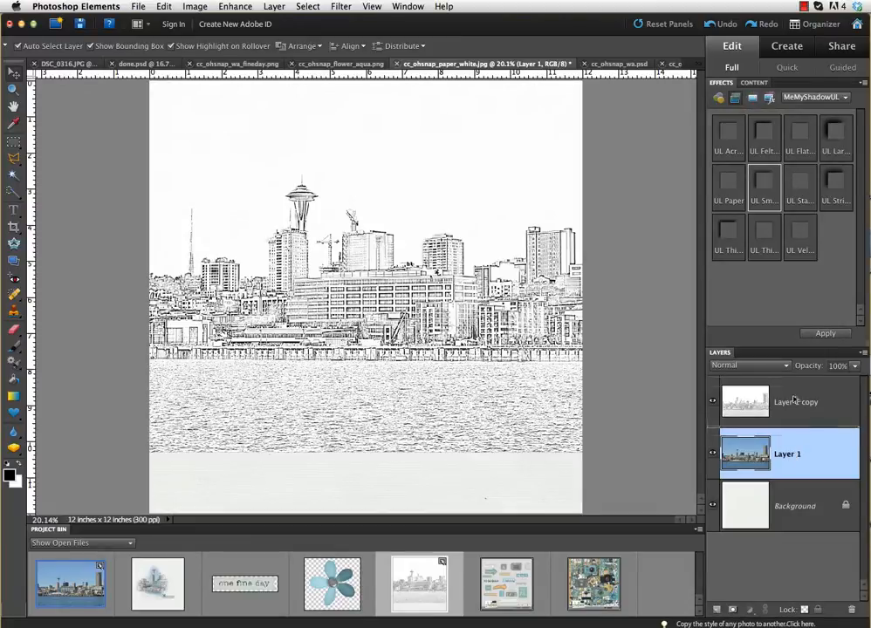
{"action": "key", "text": "super+j"}
Apply the Paint Daubs filter to Layer 1 copy 2 with brush size 7 and sharpness 3.
{"action": "left_click", "coordinate": [341, 6]}
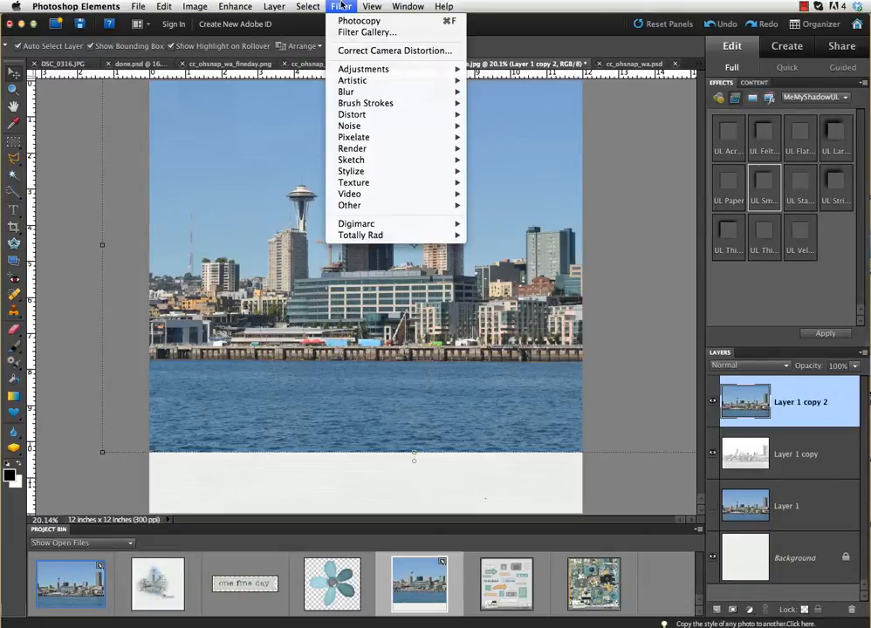
{"action": "mouse_move", "coordinate": [364, 81]}
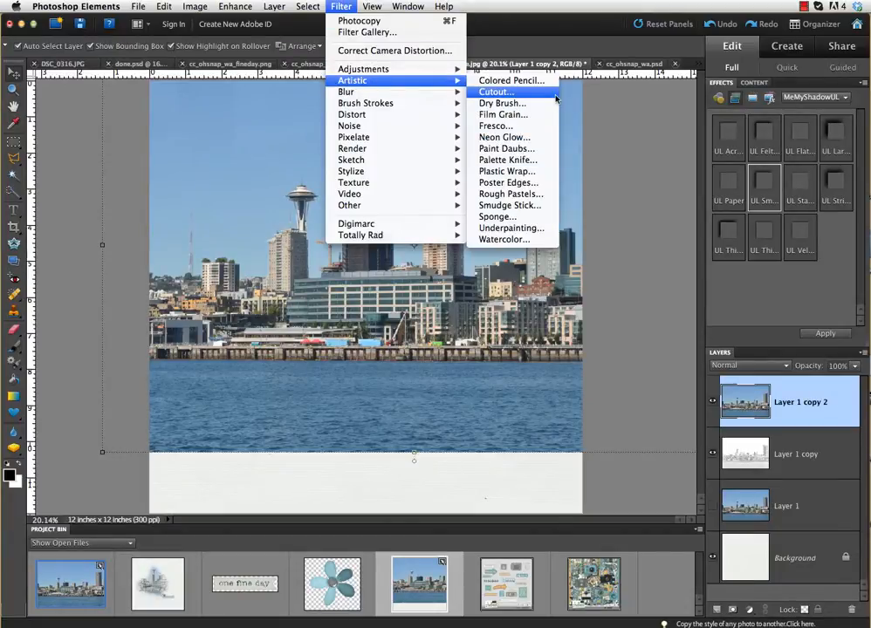
{"action": "left_click", "coordinate": [504, 150]}
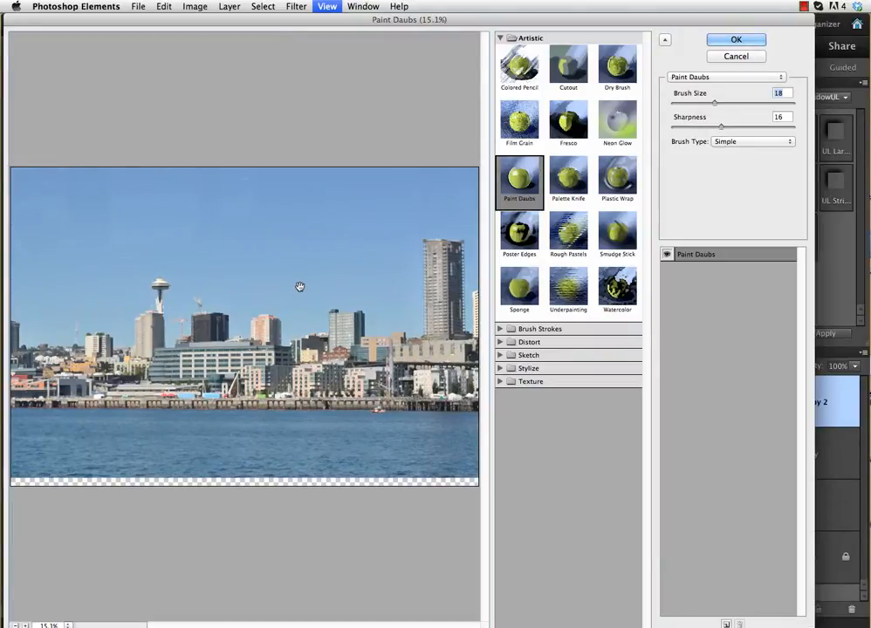
{"action": "key", "text": "super+plus"}
{"action": "key", "text": "super+plus"}
{"action": "key", "text": "super+plus"}
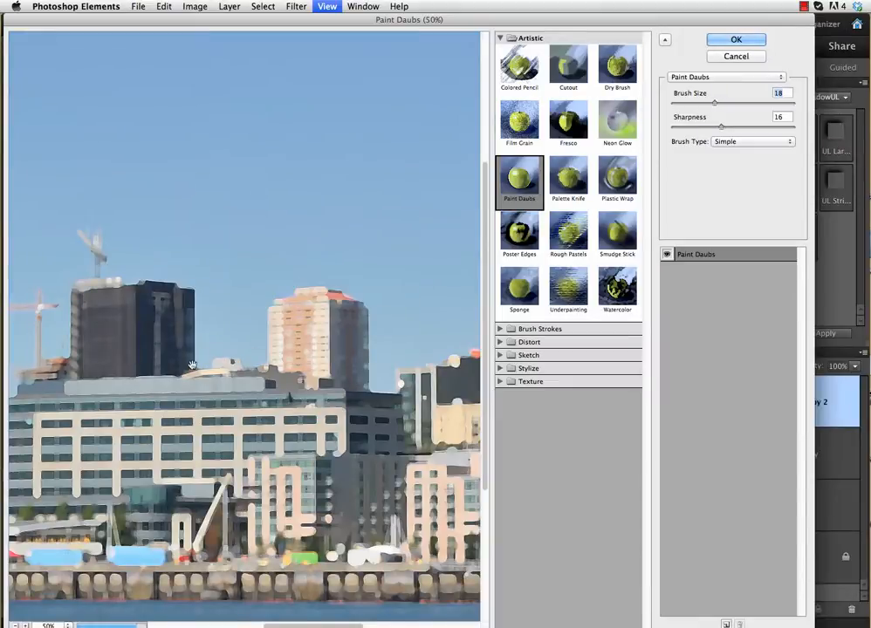
{"action": "left_click_drag", "start_coordinate": [194, 358], "coordinate": [423, 300]}
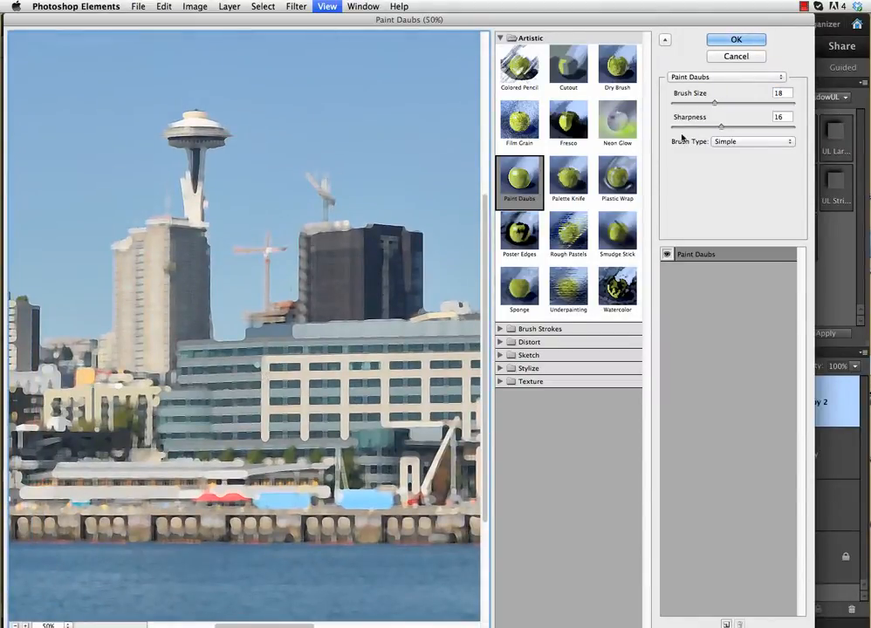
{"action": "left_click_drag", "start_coordinate": [721, 129], "coordinate": [685, 128]}
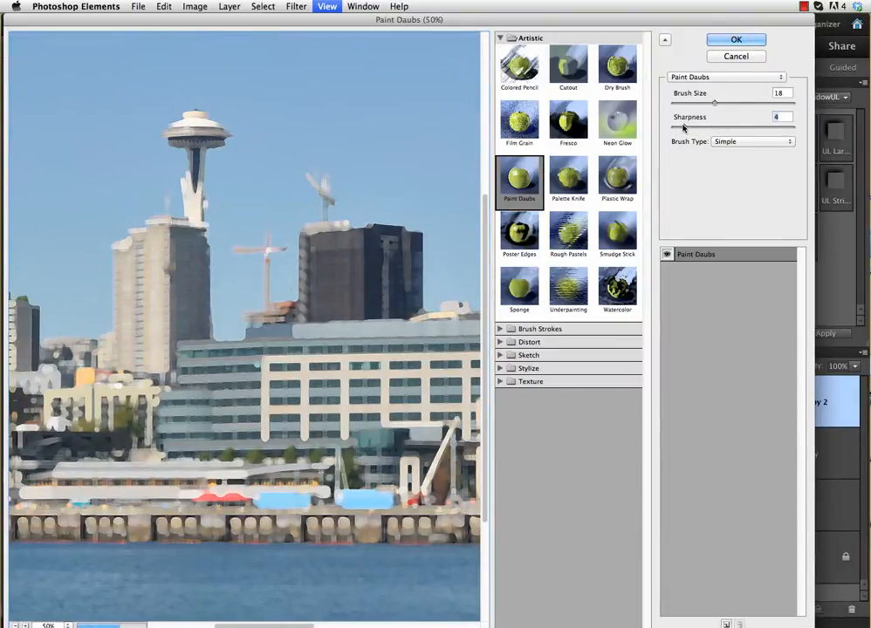
{"action": "left_click", "coordinate": [783, 94]}
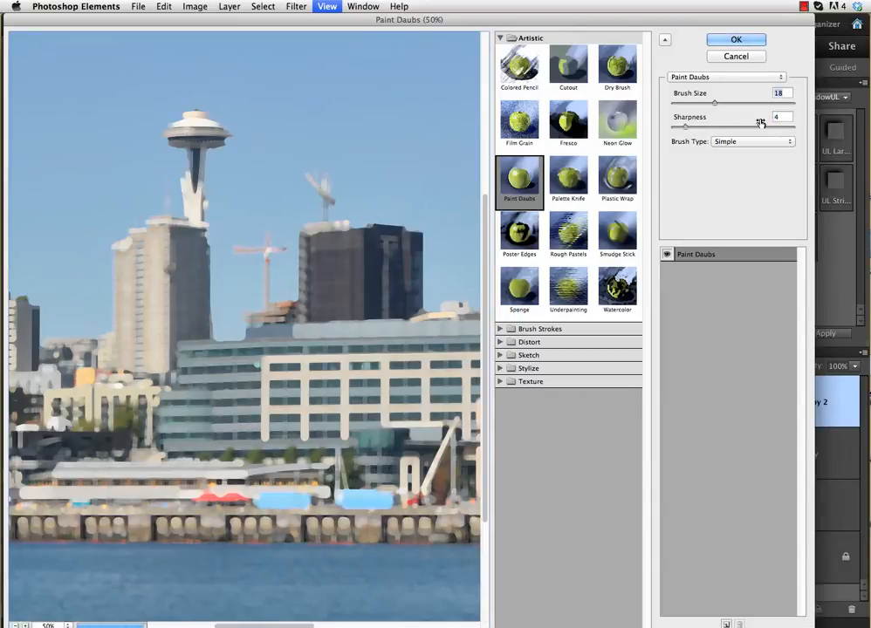
{"action": "type", "text": "7"}
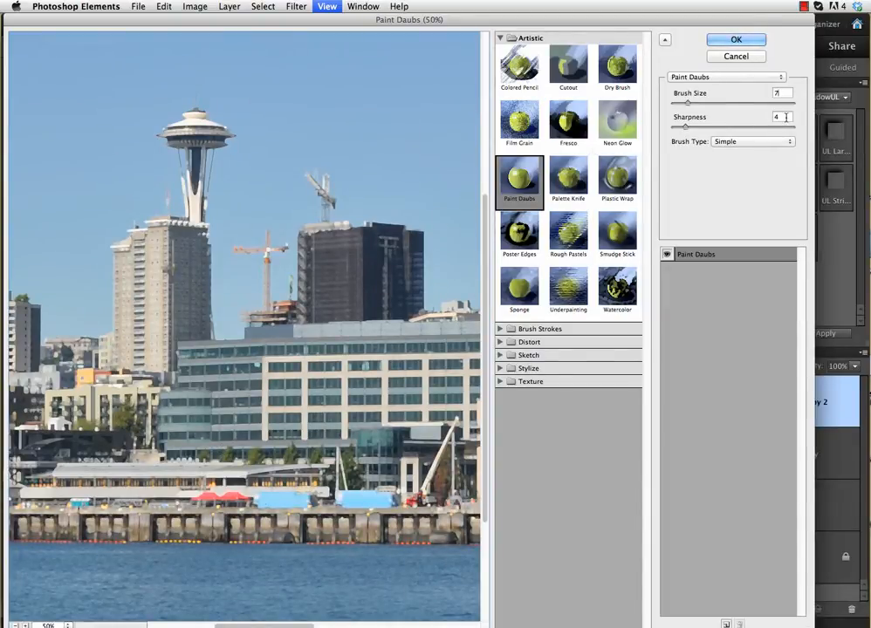
{"action": "left_click_drag", "start_coordinate": [786, 117], "coordinate": [753, 117]}
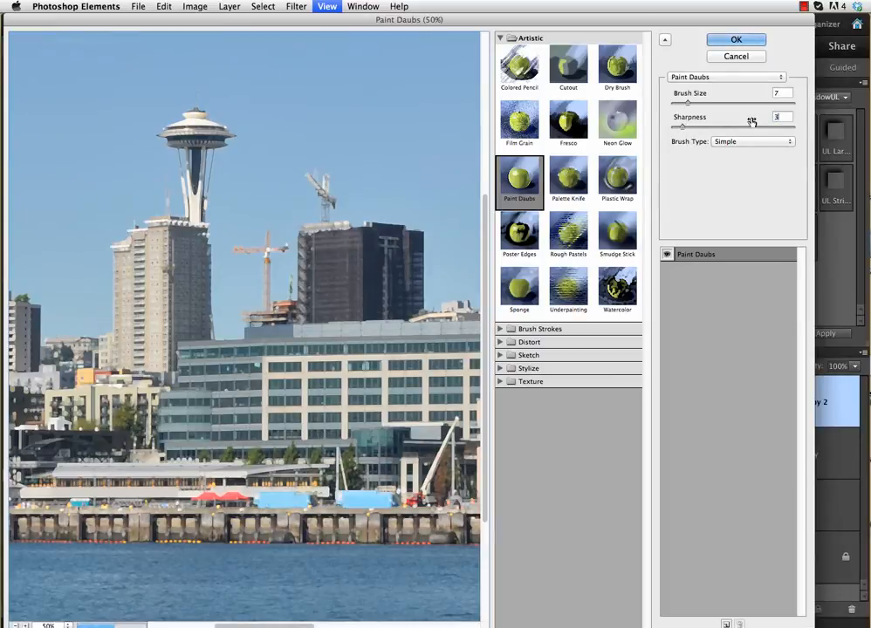
{"action": "type", "text": "3"}
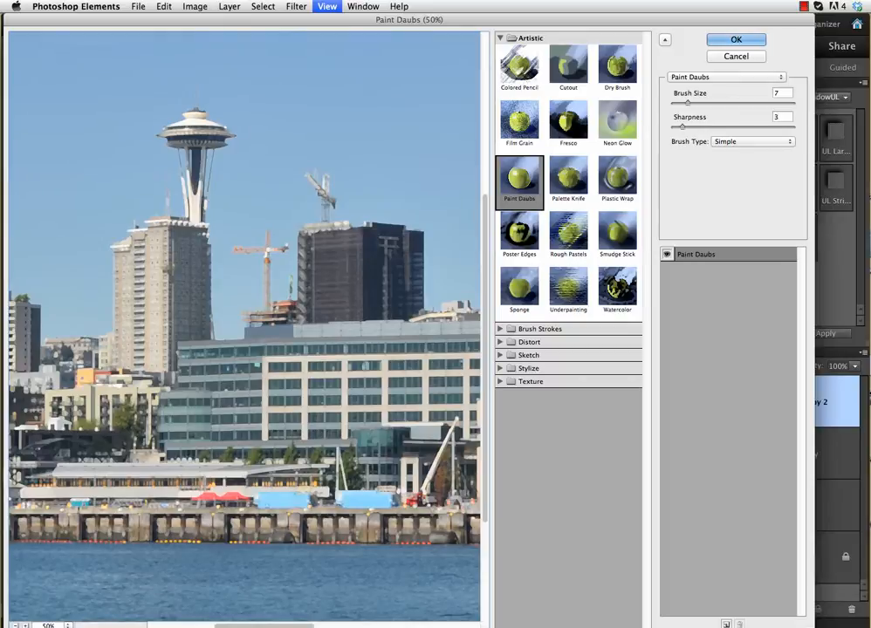
{"action": "left_click", "coordinate": [728, 40]}
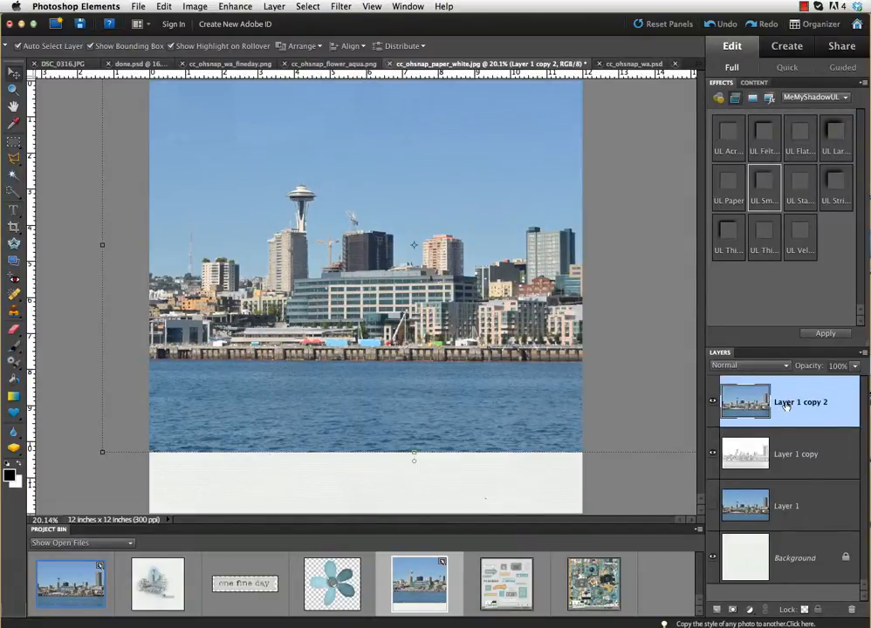
Move Layer 1 copy 2 below the photocopy sketch layer and give the sketch layer a mask inverted to black.
{"action": "left_click_drag", "start_coordinate": [786, 405], "coordinate": [787, 464]}
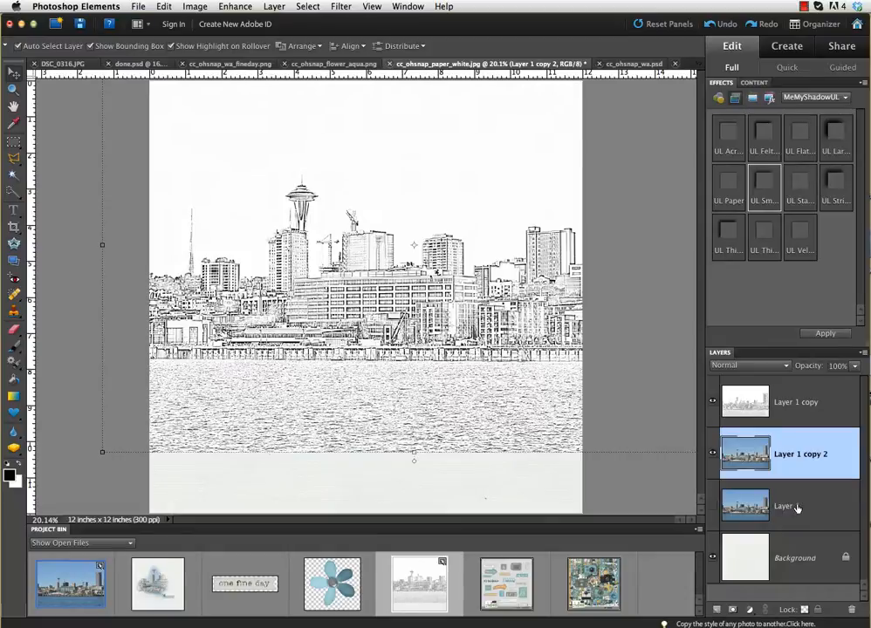
{"action": "left_click", "coordinate": [796, 412]}
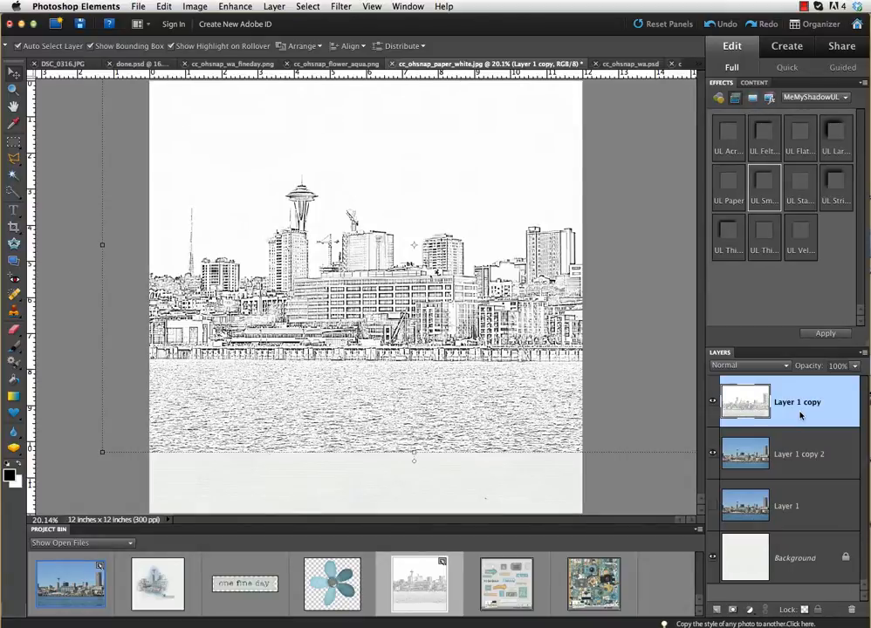
{"action": "left_click", "coordinate": [732, 611]}
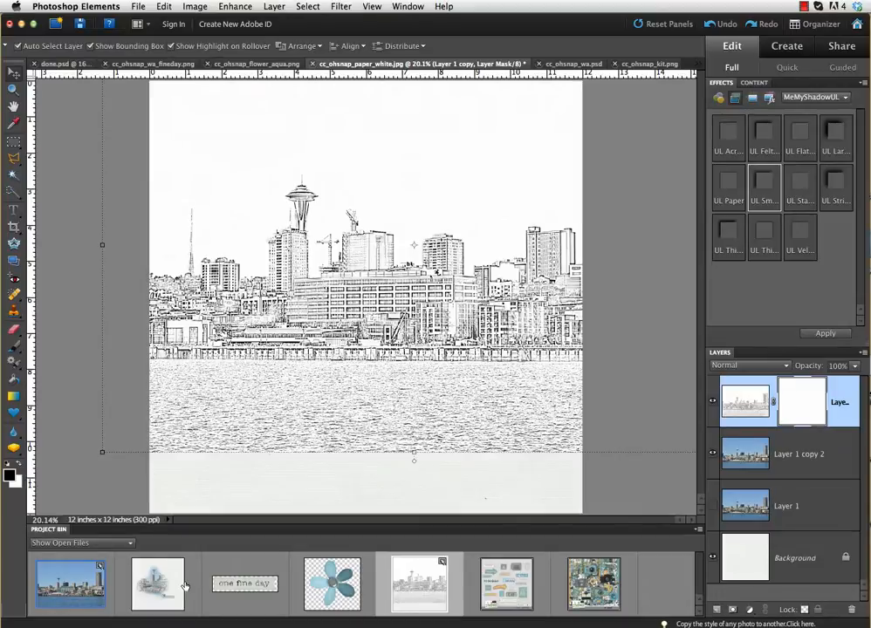
{"action": "key", "text": "super+i"}
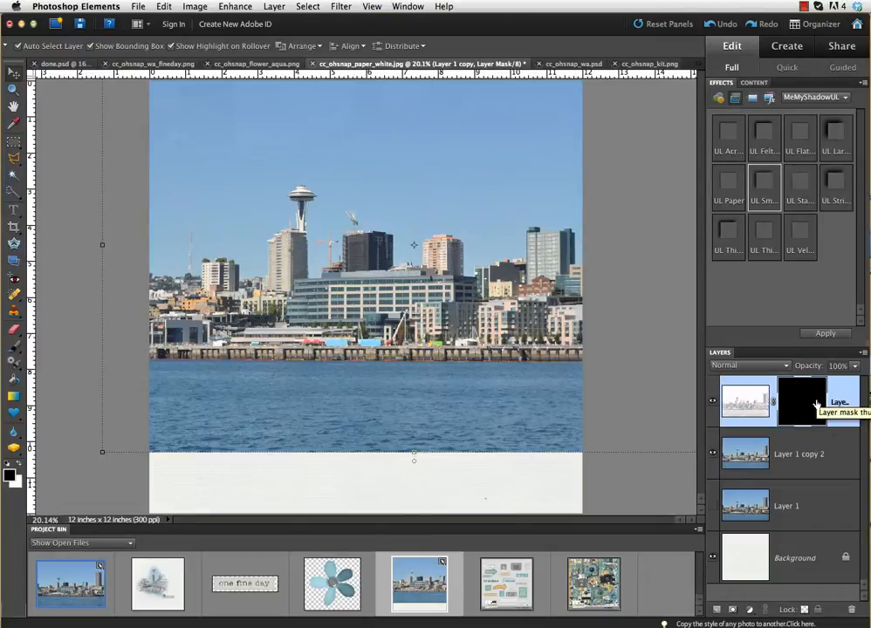
Hide Layer 1 copy 2, show the original Layer 1 and lower its opacity to 16% as a painting guide.
{"action": "left_click", "coordinate": [712, 454]}
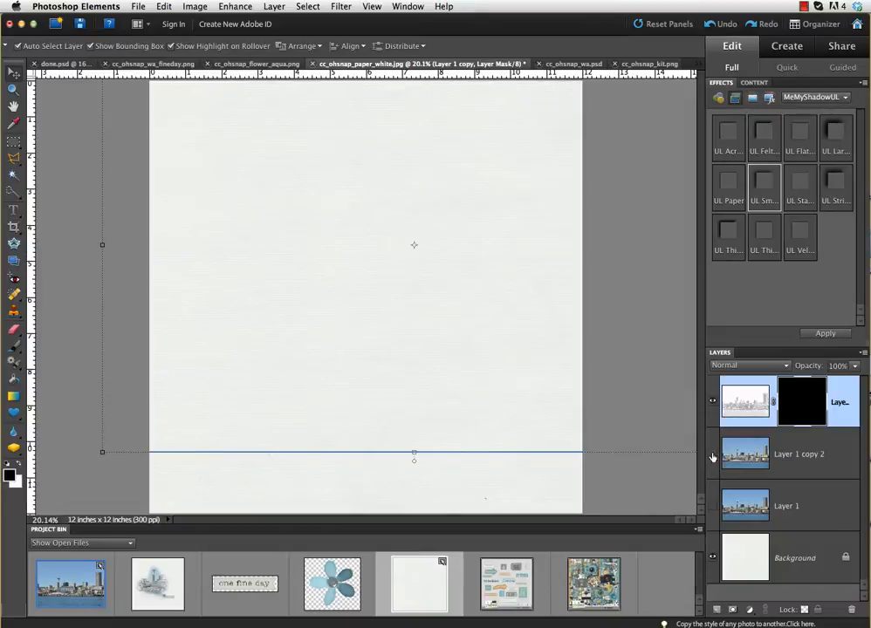
{"action": "left_click", "coordinate": [713, 506]}
{"action": "left_click", "coordinate": [788, 507]}
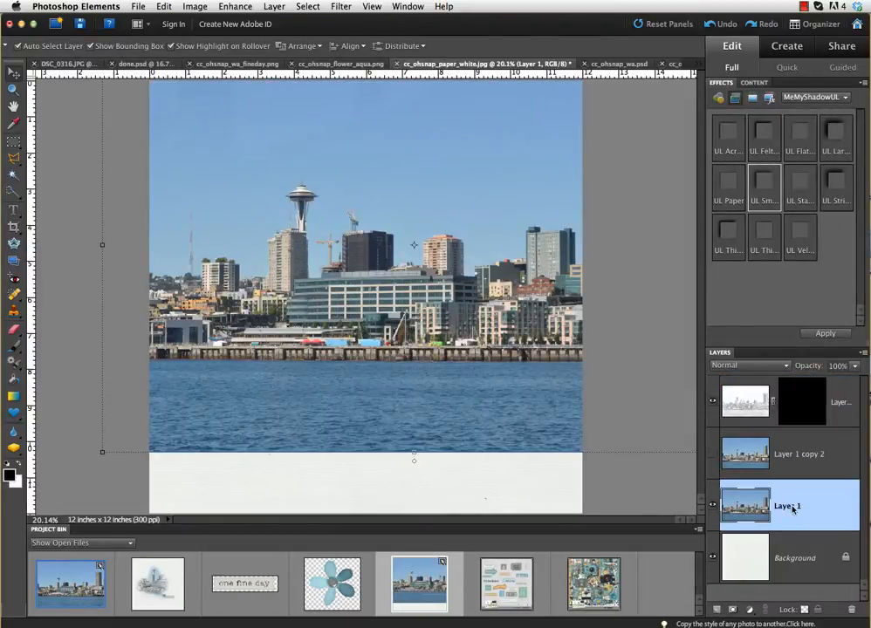
{"action": "left_click", "coordinate": [856, 367]}
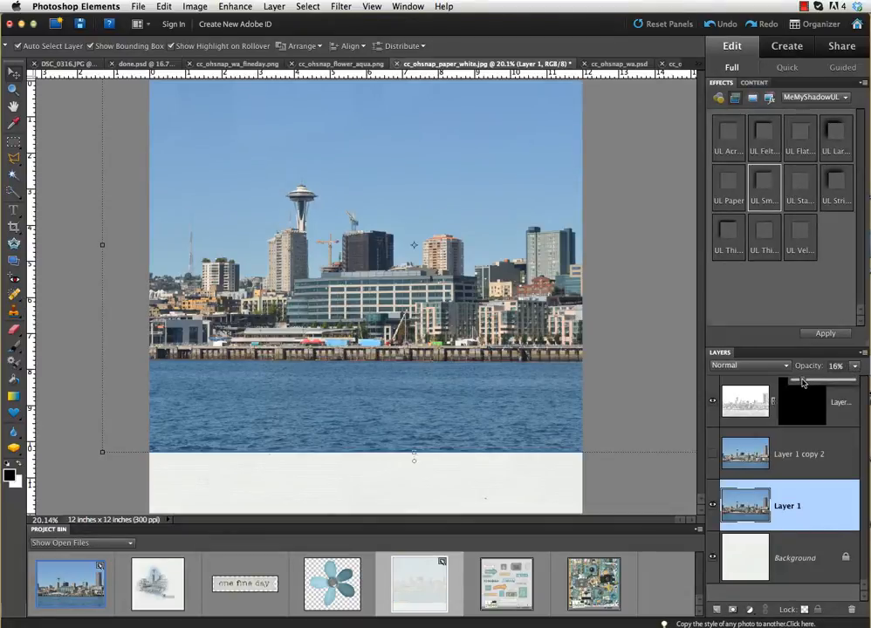
{"action": "left_click", "coordinate": [803, 381]}
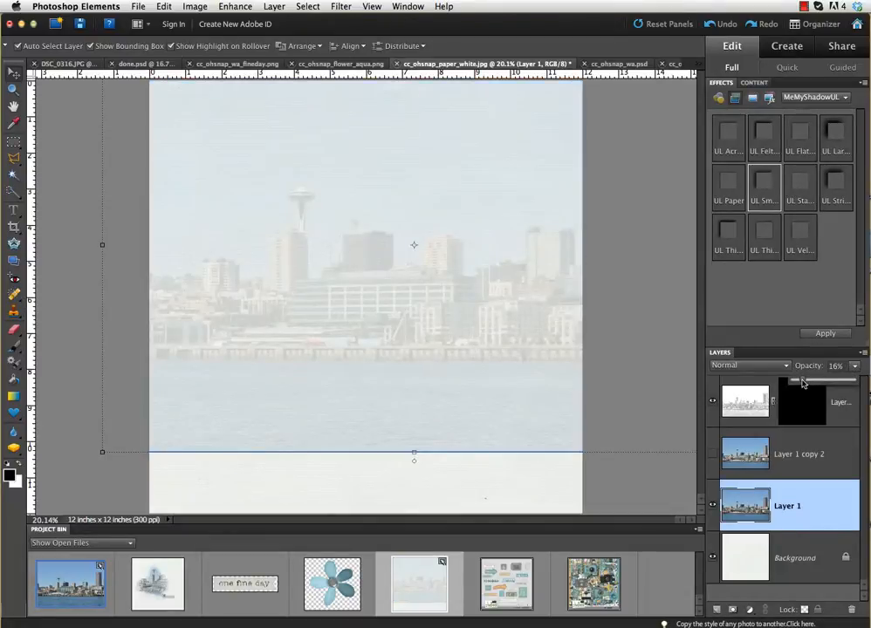
Paint white with the Brush tool on the sketch layer's mask to reveal the Space Needle, nearby buildings and the water below.
{"action": "left_click", "coordinate": [843, 425]}
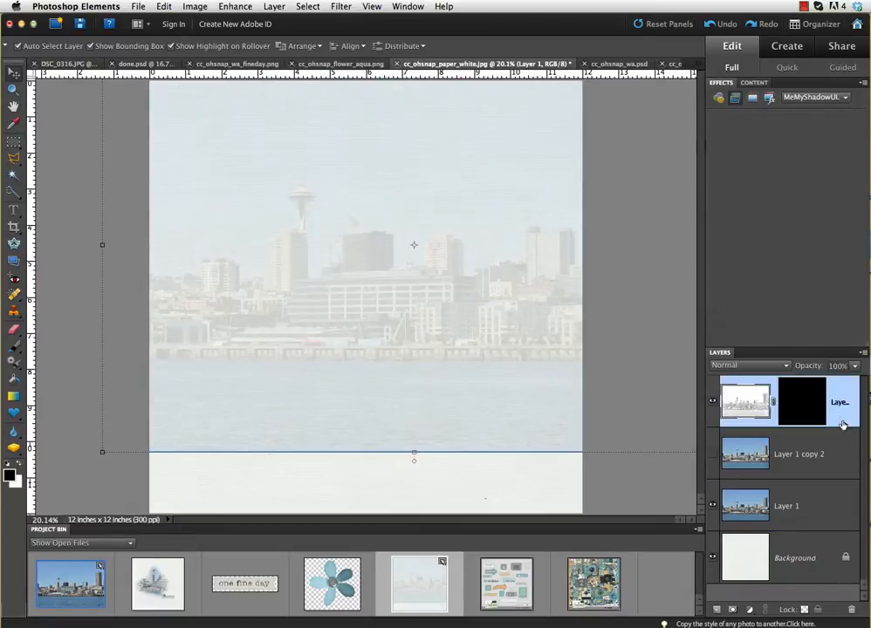
{"action": "left_click", "coordinate": [796, 400]}
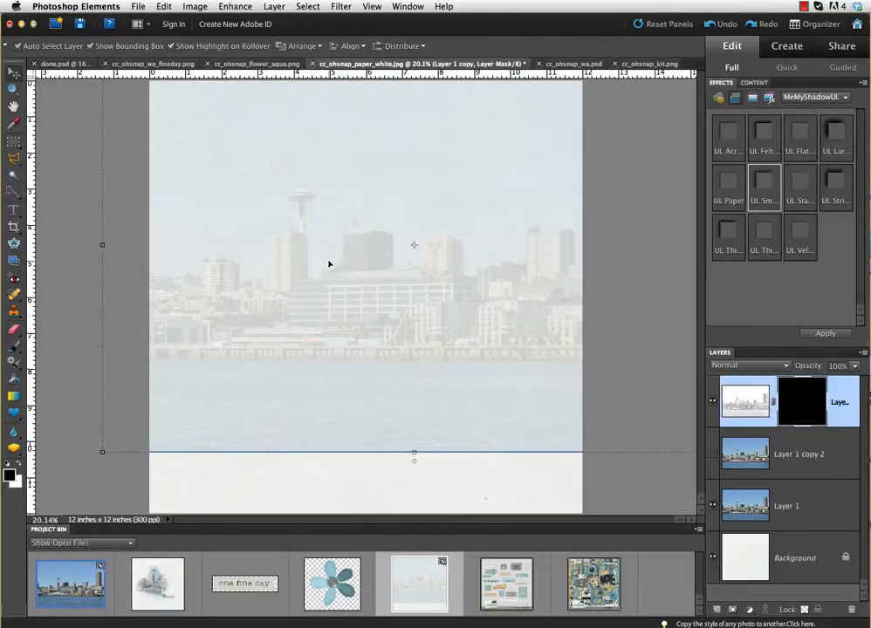
{"action": "left_click", "coordinate": [15, 347]}
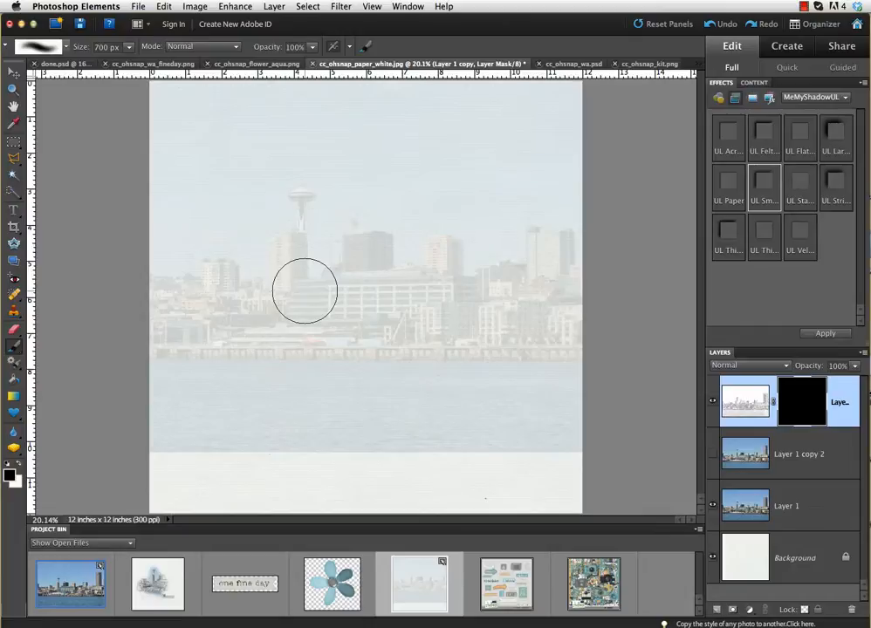
{"action": "key", "text": "x"}
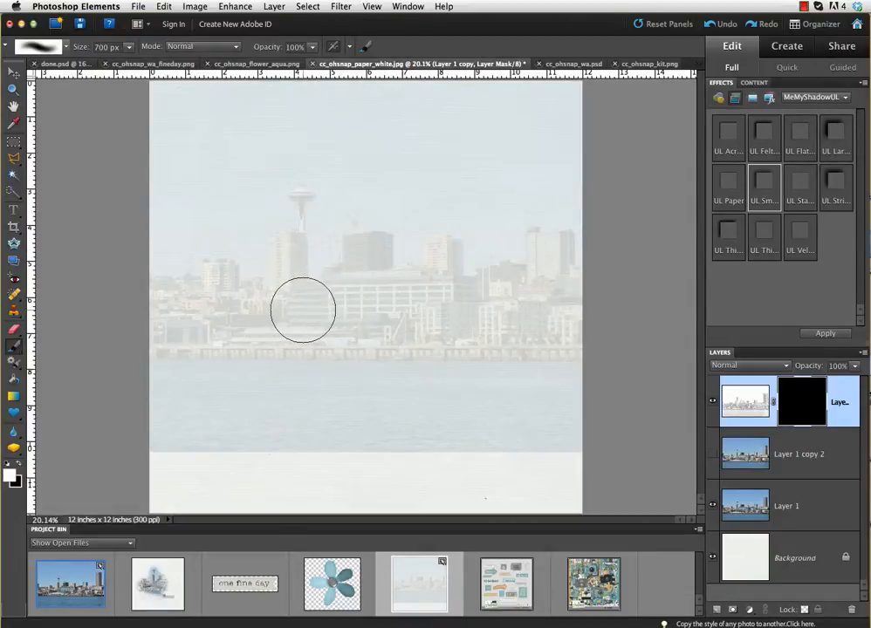
{"action": "mouse_move", "coordinate": [304, 311]}
{"action": "left_mouse_down"}
{"action": "mouse_move", "coordinate": [344, 326]}
{"action": "mouse_move", "coordinate": [332, 304]}
{"action": "mouse_move", "coordinate": [229, 326]}
{"action": "mouse_move", "coordinate": [217, 295]}
{"action": "mouse_move", "coordinate": [237, 358]}
{"action": "mouse_move", "coordinate": [381, 342]}
{"action": "mouse_move", "coordinate": [397, 361]}
{"action": "mouse_move", "coordinate": [334, 350]}
{"action": "mouse_move", "coordinate": [288, 360]}
{"action": "mouse_move", "coordinate": [400, 393]}
{"action": "mouse_move", "coordinate": [403, 370]}
{"action": "mouse_move", "coordinate": [288, 232]}
{"action": "mouse_move", "coordinate": [300, 238]}
{"action": "mouse_move", "coordinate": [296, 195]}
{"action": "mouse_move", "coordinate": [310, 242]}
{"action": "mouse_move", "coordinate": [335, 253]}
{"action": "mouse_move", "coordinate": [354, 246]}
{"action": "mouse_move", "coordinate": [413, 329]}
{"action": "mouse_move", "coordinate": [314, 244]}
{"action": "mouse_move", "coordinate": [356, 253]}
{"action": "mouse_move", "coordinate": [432, 321]}
{"action": "mouse_move", "coordinate": [426, 357]}
{"action": "mouse_move", "coordinate": [330, 261]}
{"action": "mouse_move", "coordinate": [253, 228]}
{"action": "mouse_move", "coordinate": [181, 250]}
{"action": "left_mouse_up"}
{"action": "left_click_drag", "start_coordinate": [220, 316], "coordinate": [218, 317]}
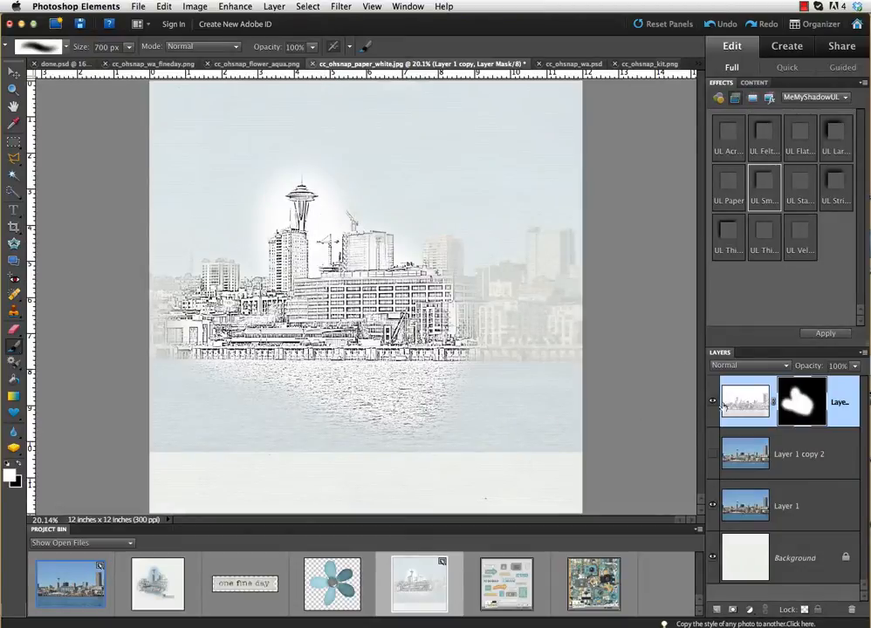
Set the sketch layer's blend mode to Darken and hide the faded Layer 1.
{"action": "left_click", "coordinate": [747, 367]}
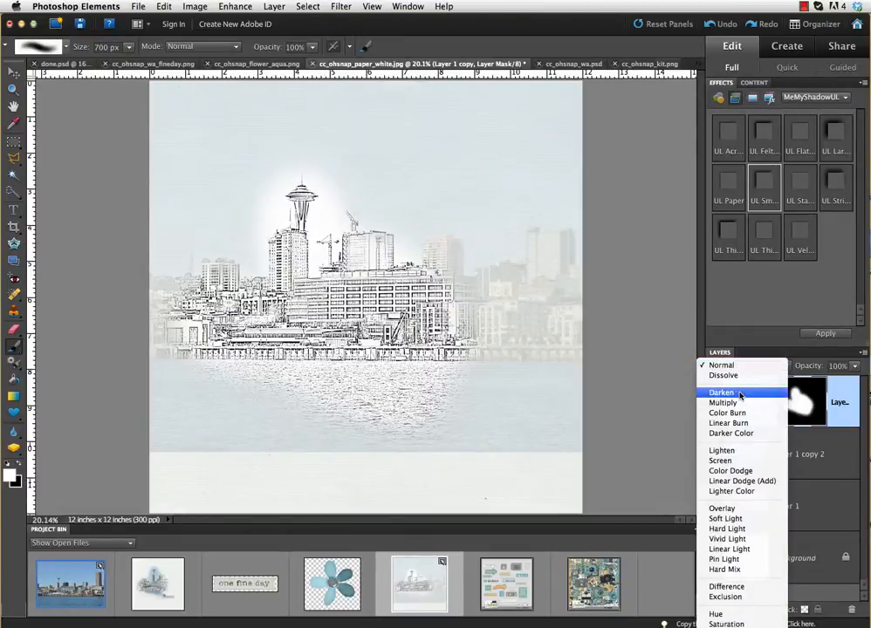
{"action": "left_click", "coordinate": [740, 394]}
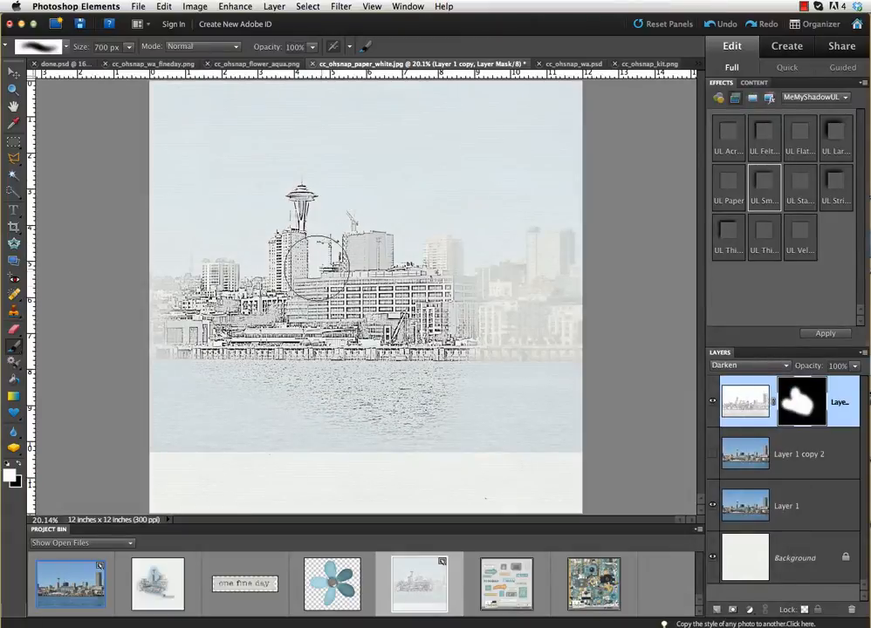
{"action": "left_click", "coordinate": [712, 506]}
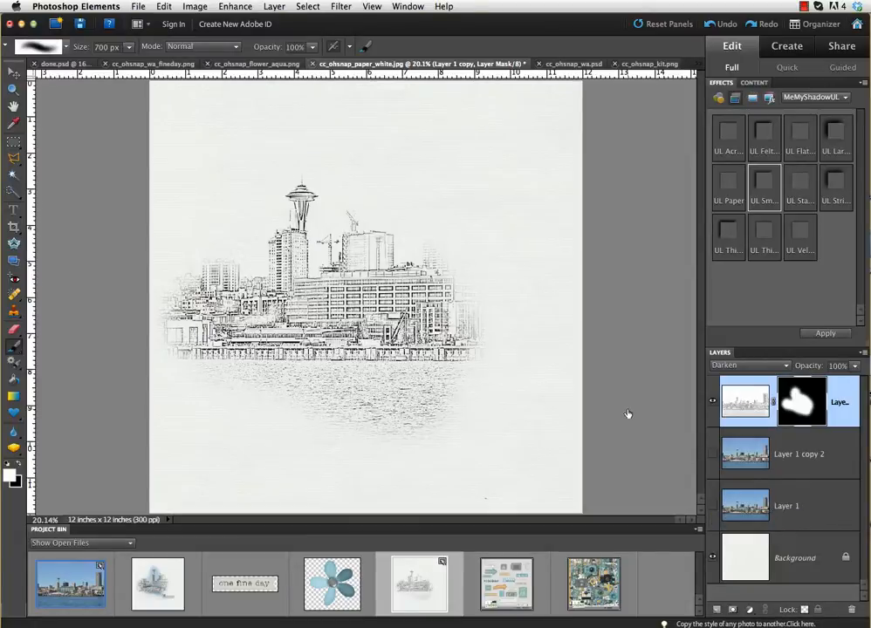
Show Layer 1 copy 2 and add a layer mask to it, inverted to black.
{"action": "left_click", "coordinate": [712, 453]}
{"action": "left_click", "coordinate": [817, 462]}
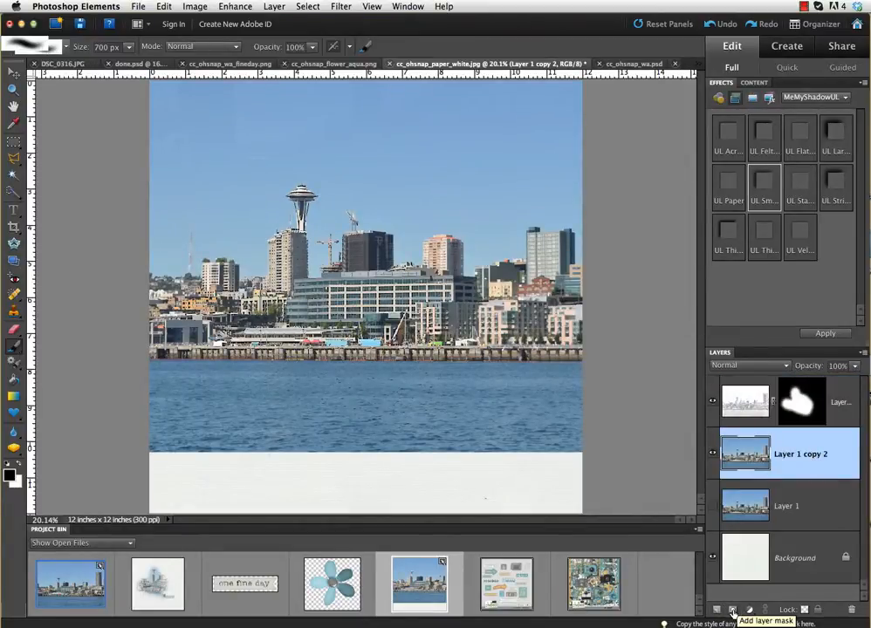
{"action": "left_click", "coordinate": [733, 611]}
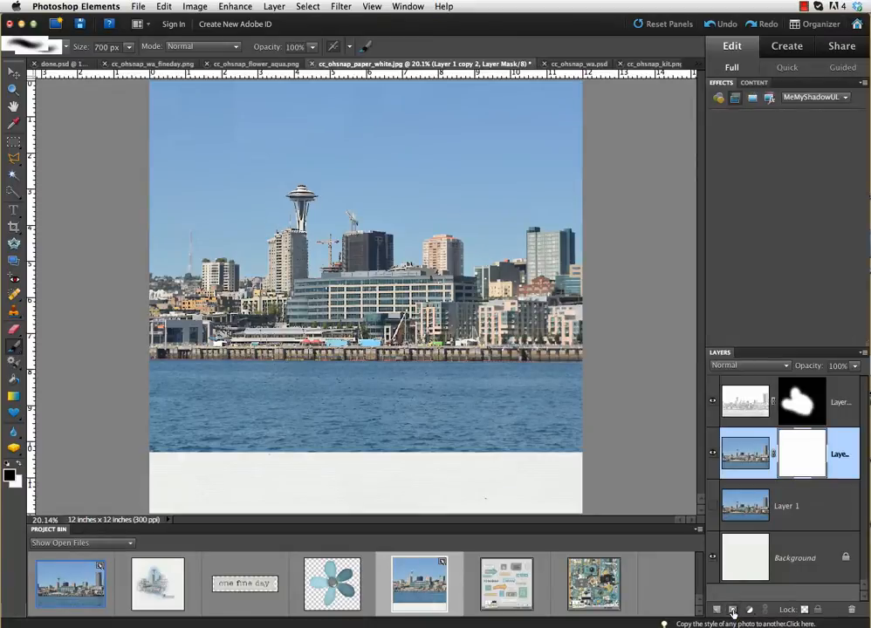
{"action": "left_click", "coordinate": [806, 462]}
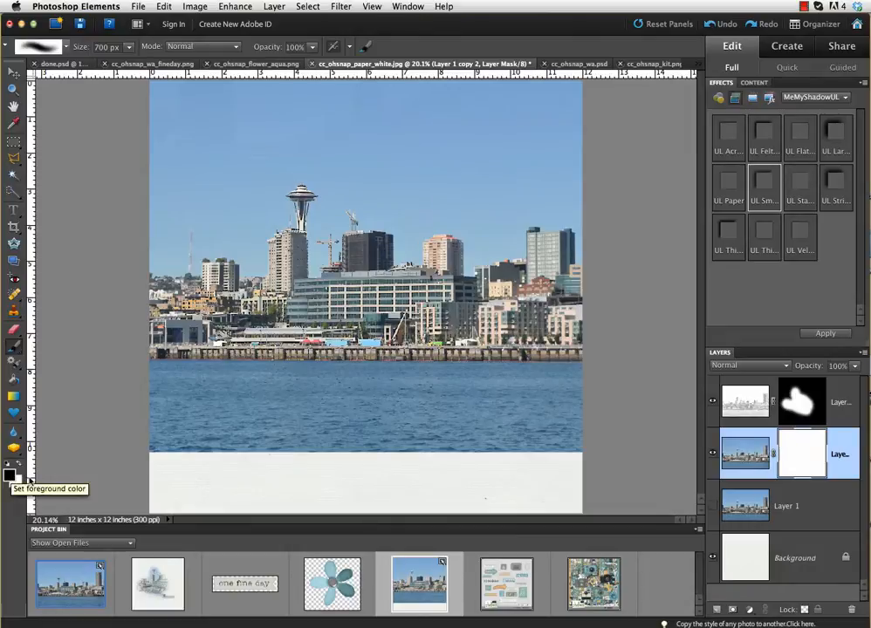
{"action": "key", "text": "ctrl+i"}
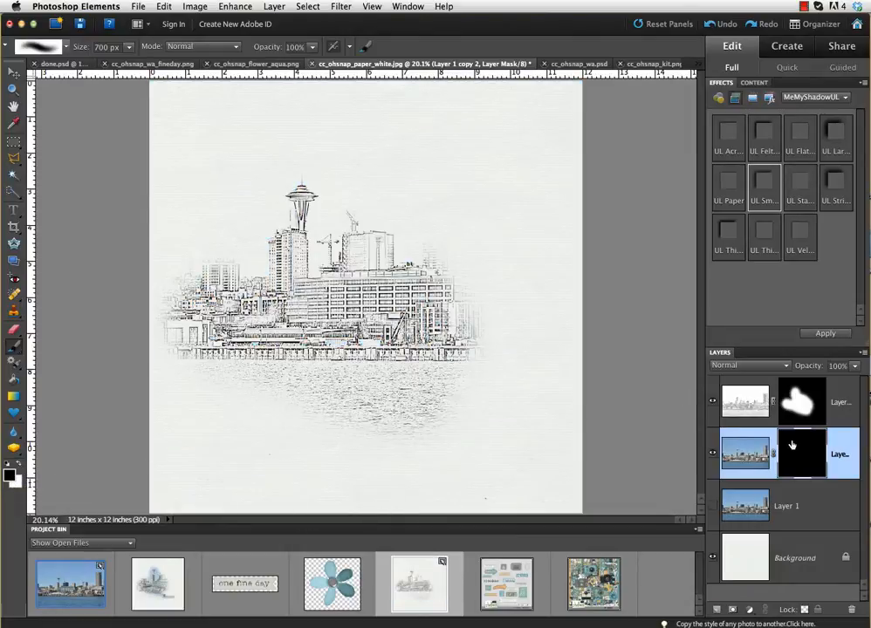
Paint white at 500 px and 47% opacity on Layer 1 copy 2's mask to bring soft color into the skyline and water.
{"action": "key", "text": "x"}
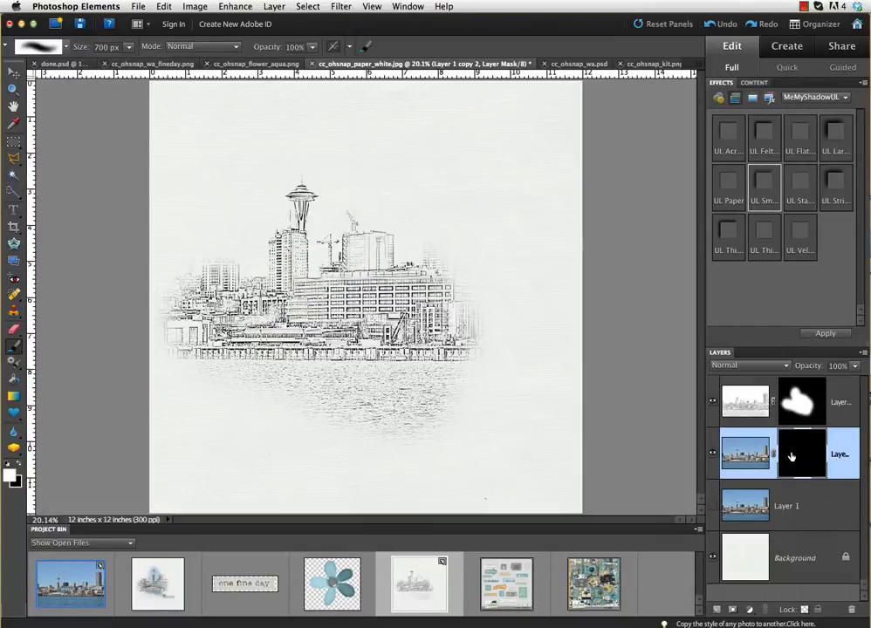
{"action": "key", "text": "bracketleft"}
{"action": "key", "text": "bracketleft"}
{"action": "left_click", "coordinate": [312, 49]}
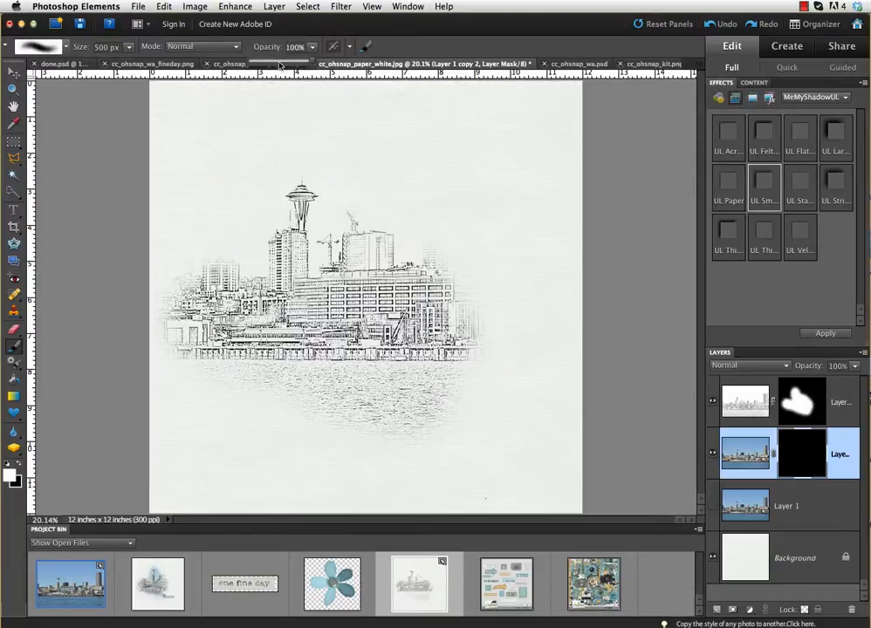
{"action": "left_click", "coordinate": [279, 64]}
{"action": "left_click", "coordinate": [433, 52]}
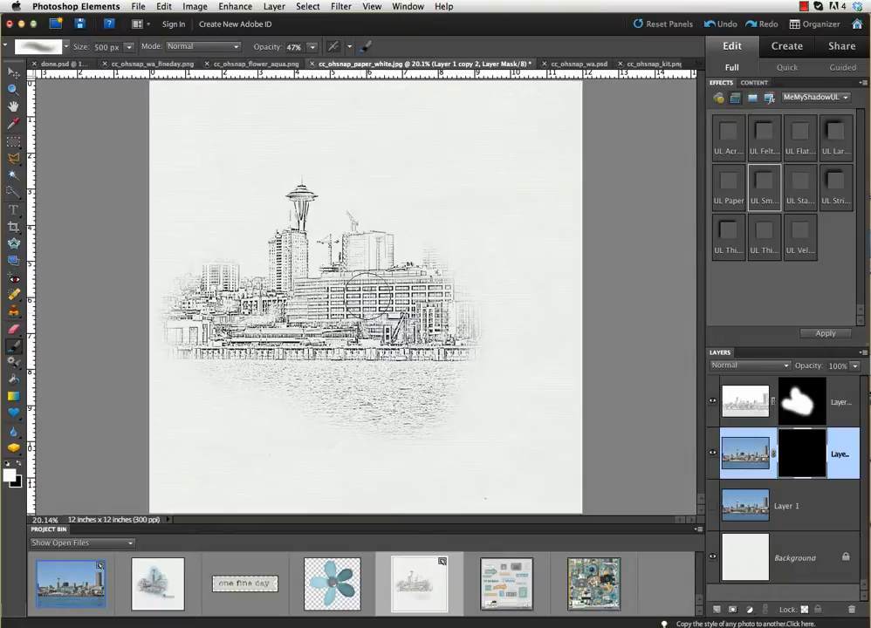
{"action": "left_click_drag", "start_coordinate": [364, 297], "coordinate": [360, 306]}
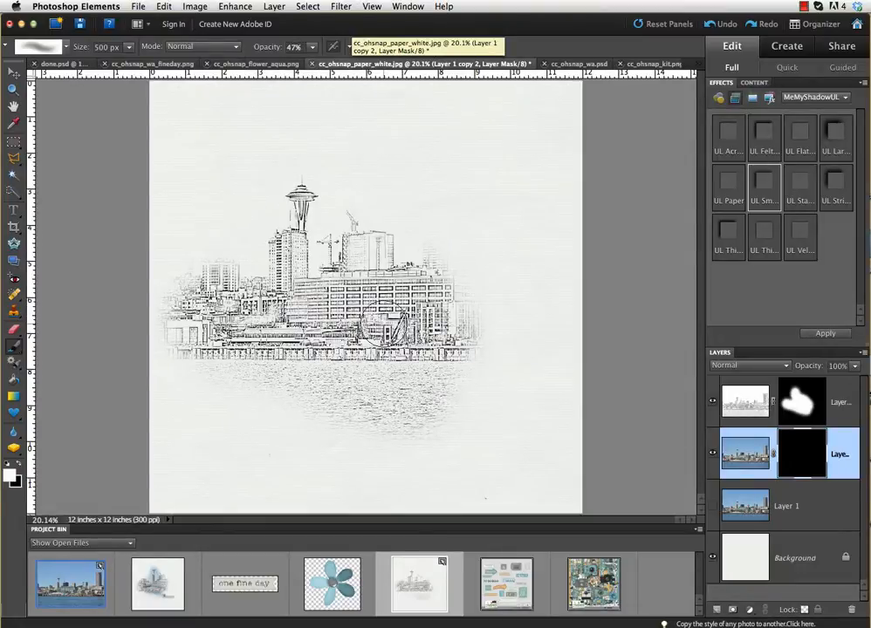
{"action": "mouse_move", "coordinate": [390, 352]}
{"action": "left_mouse_down"}
{"action": "mouse_move", "coordinate": [423, 343]}
{"action": "mouse_move", "coordinate": [346, 356]}
{"action": "mouse_move", "coordinate": [374, 353]}
{"action": "mouse_move", "coordinate": [347, 342]}
{"action": "mouse_move", "coordinate": [291, 353]}
{"action": "mouse_move", "coordinate": [281, 340]}
{"action": "mouse_move", "coordinate": [231, 337]}
{"action": "mouse_move", "coordinate": [321, 356]}
{"action": "mouse_move", "coordinate": [376, 382]}
{"action": "mouse_move", "coordinate": [366, 380]}
{"action": "mouse_move", "coordinate": [396, 385]}
{"action": "mouse_move", "coordinate": [410, 366]}
{"action": "mouse_move", "coordinate": [416, 353]}
{"action": "mouse_move", "coordinate": [364, 380]}
{"action": "mouse_move", "coordinate": [338, 365]}
{"action": "mouse_move", "coordinate": [388, 358]}
{"action": "mouse_move", "coordinate": [435, 310]}
{"action": "mouse_move", "coordinate": [373, 255]}
{"action": "mouse_move", "coordinate": [360, 262]}
{"action": "mouse_move", "coordinate": [350, 300]}
{"action": "mouse_move", "coordinate": [308, 308]}
{"action": "mouse_move", "coordinate": [291, 268]}
{"action": "mouse_move", "coordinate": [305, 246]}
{"action": "mouse_move", "coordinate": [298, 204]}
{"action": "mouse_move", "coordinate": [320, 276]}
{"action": "mouse_move", "coordinate": [288, 298]}
{"action": "mouse_move", "coordinate": [262, 301]}
{"action": "mouse_move", "coordinate": [231, 284]}
{"action": "mouse_move", "coordinate": [205, 336]}
{"action": "mouse_move", "coordinate": [271, 350]}
{"action": "mouse_move", "coordinate": [310, 371]}
{"action": "mouse_move", "coordinate": [387, 361]}
{"action": "left_mouse_up"}
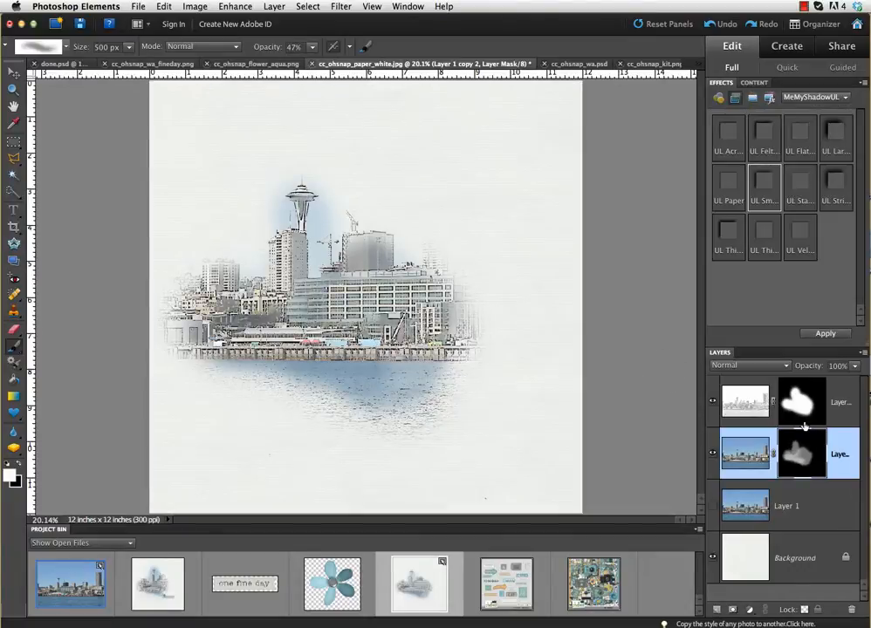
Brush over the buildings, Space Needle and water again on the same mask to build up stronger color.
{"action": "left_click", "coordinate": [326, 312]}
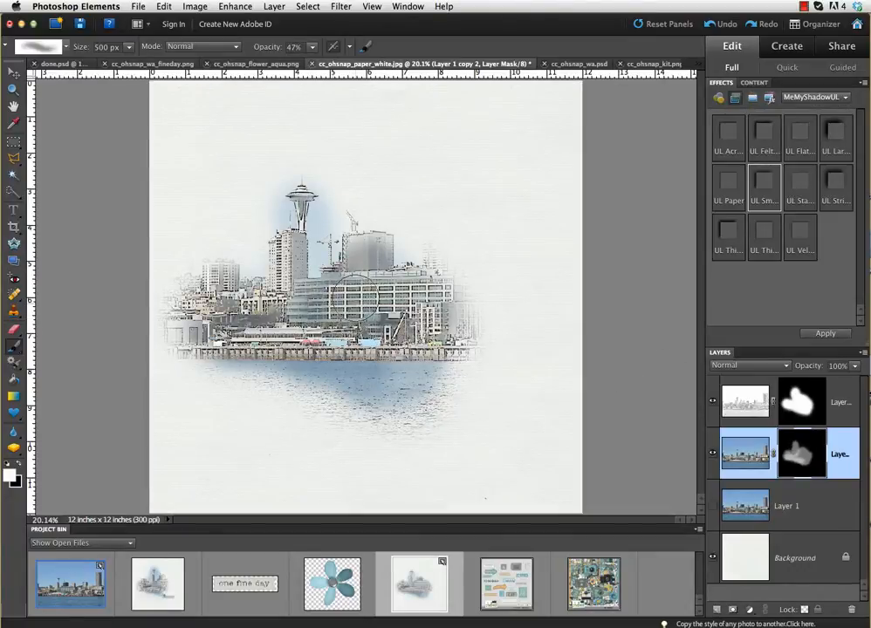
{"action": "mouse_move", "coordinate": [299, 299]}
{"action": "left_mouse_down"}
{"action": "mouse_move", "coordinate": [291, 293]}
{"action": "mouse_move", "coordinate": [299, 221]}
{"action": "mouse_move", "coordinate": [308, 259]}
{"action": "left_mouse_up"}
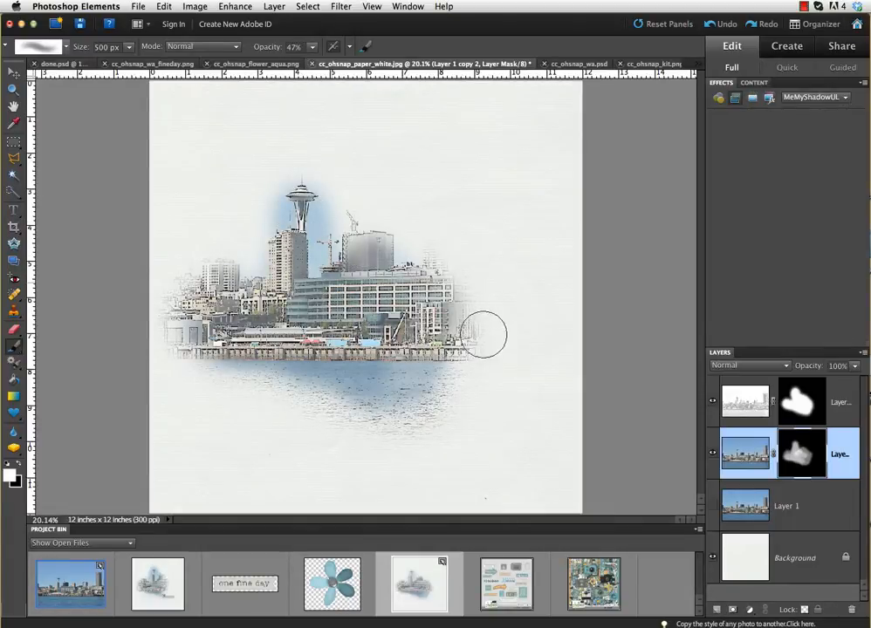
{"action": "mouse_move", "coordinate": [394, 385]}
{"action": "left_mouse_down"}
{"action": "mouse_move", "coordinate": [401, 395]}
{"action": "mouse_move", "coordinate": [361, 327]}
{"action": "mouse_move", "coordinate": [348, 322]}
{"action": "left_mouse_up"}
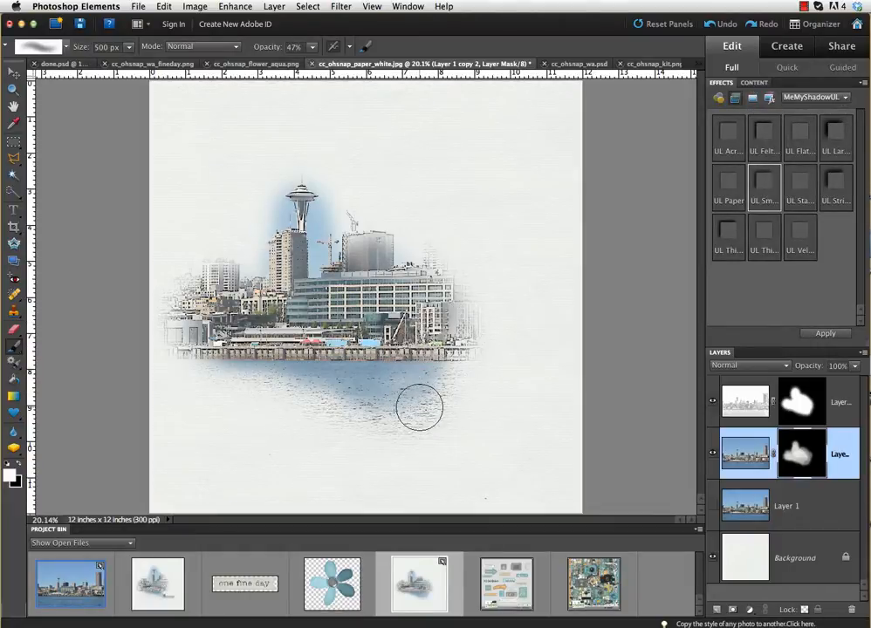
Enlarge the brush and paint the mask with black, then white, to fade and rebuild the color in the water smoothly.
{"action": "key", "text": "x"}
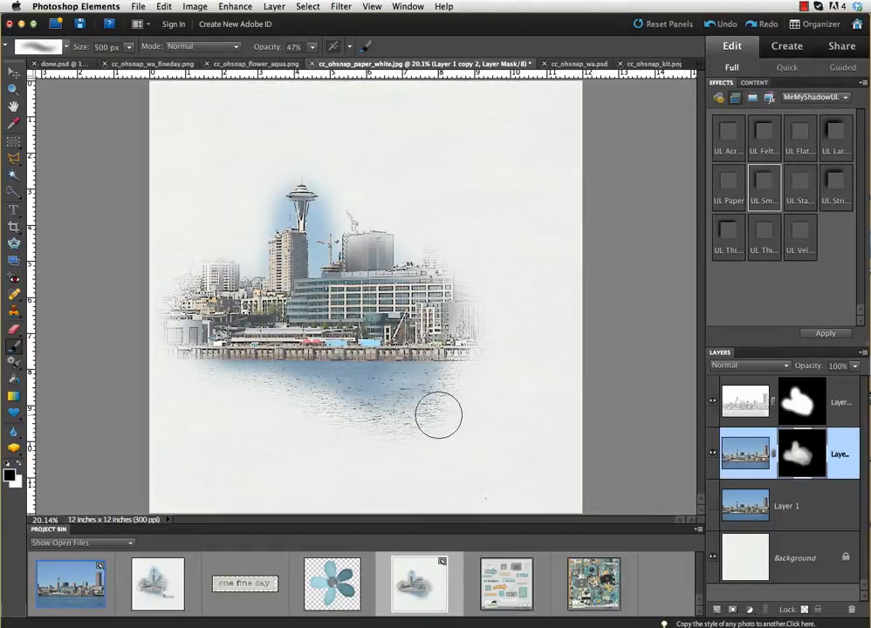
{"action": "key", "text": "bracketright"}
{"action": "key", "text": "bracketright"}
{"action": "key", "text": "bracketright"}
{"action": "key", "text": "bracketright"}
{"action": "key", "text": "bracketright"}
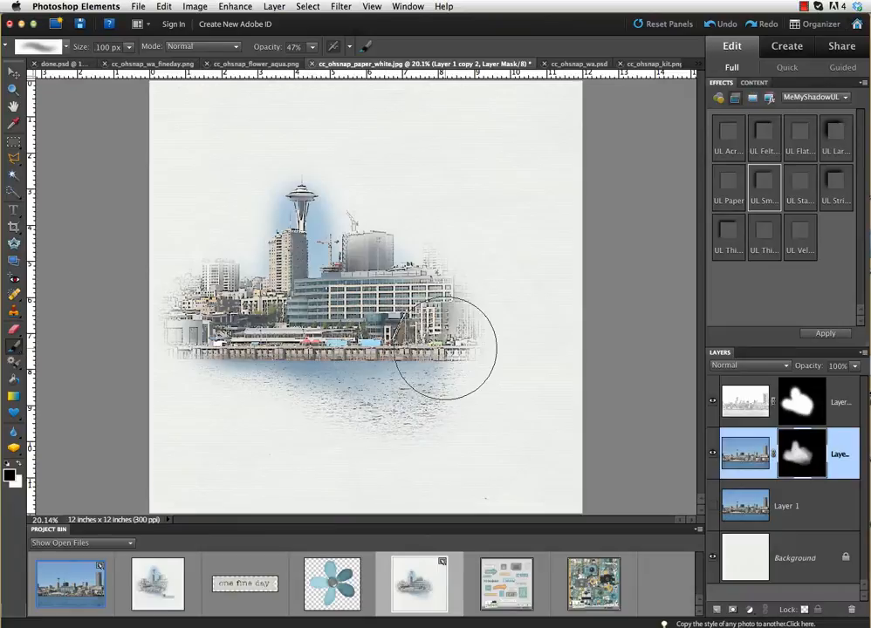
{"action": "key", "text": "x"}
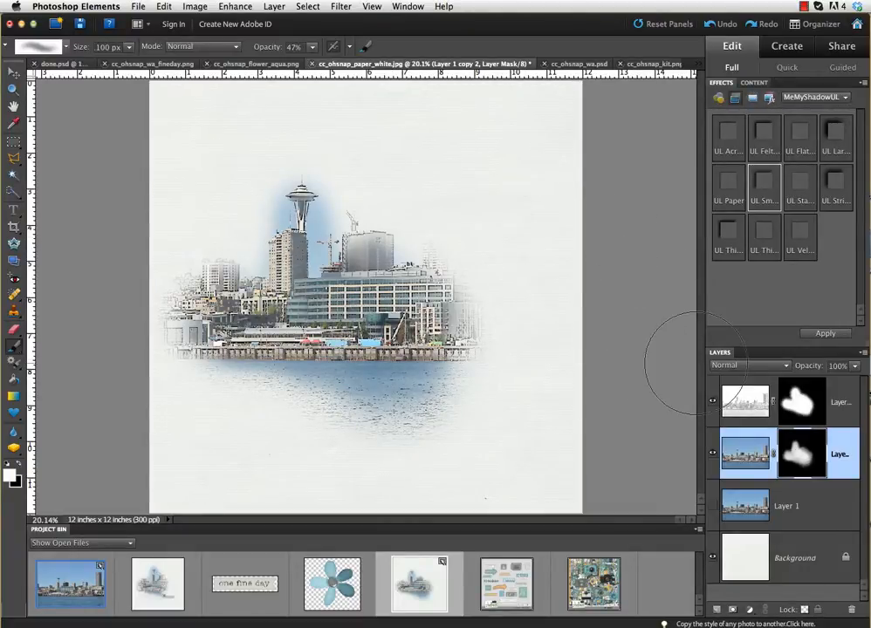
Link the two masked skyline layers and move them together higher on the paper.
{"action": "key", "text": "v"}
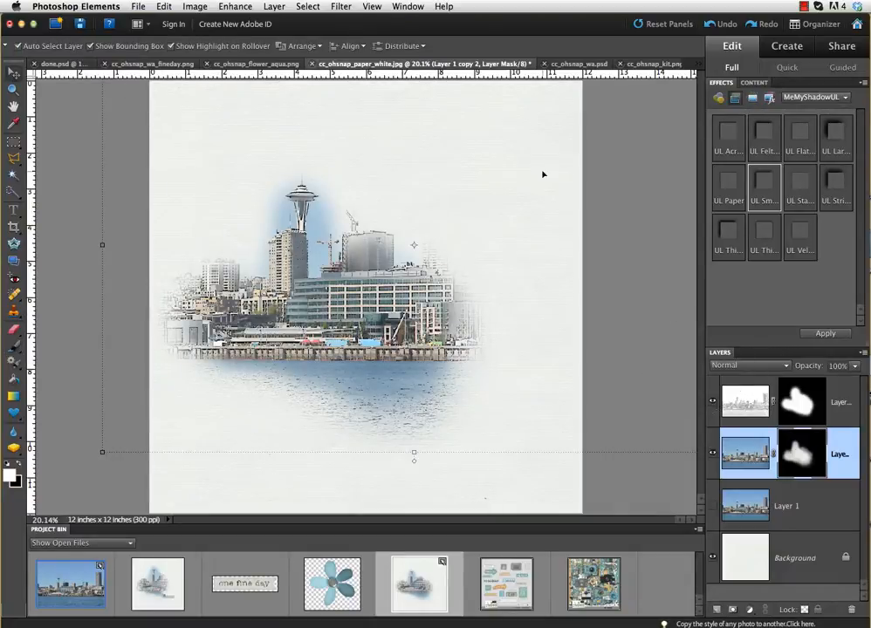
{"action": "left_click", "coordinate": [839, 419], "text": "shift"}
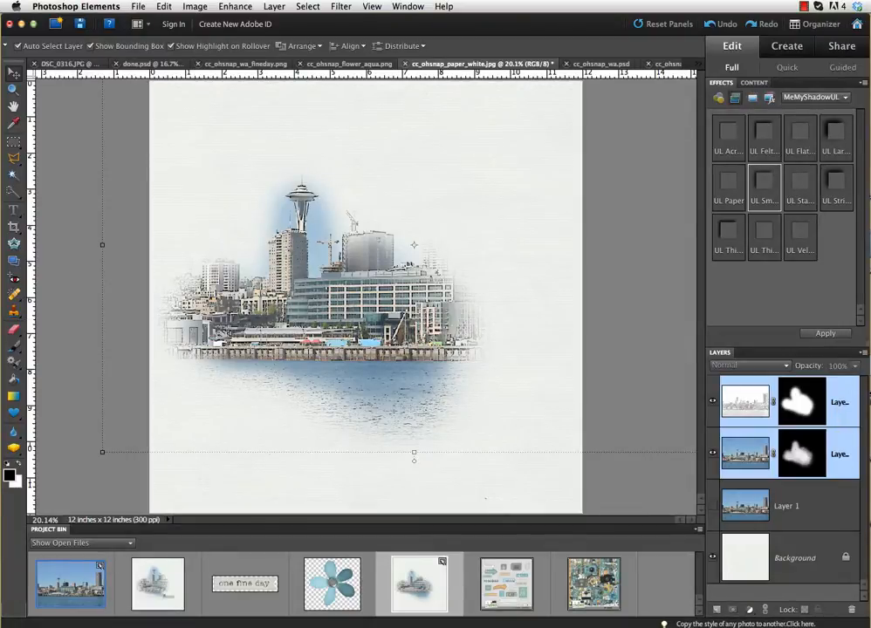
{"action": "right_click", "coordinate": [837, 422]}
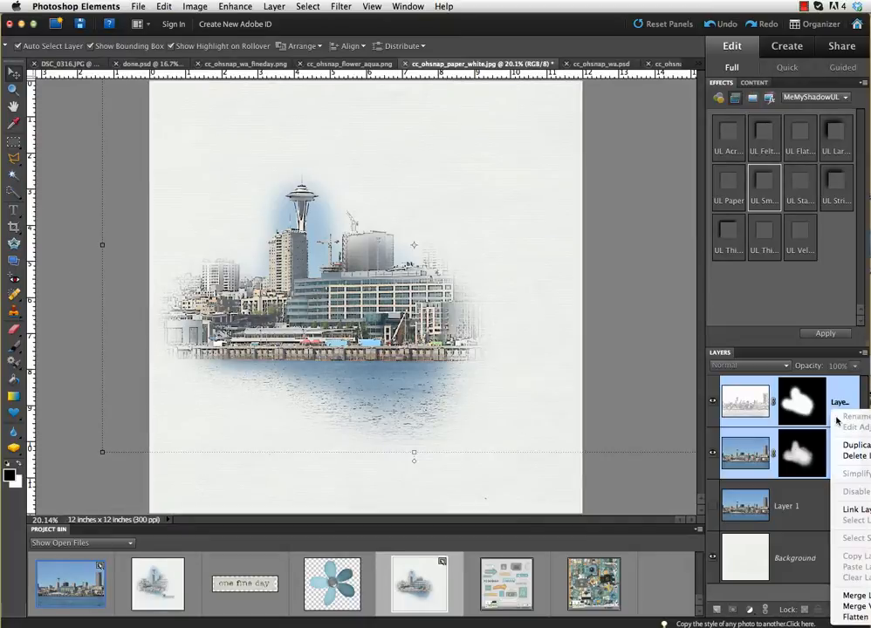
{"action": "left_click", "coordinate": [856, 510]}
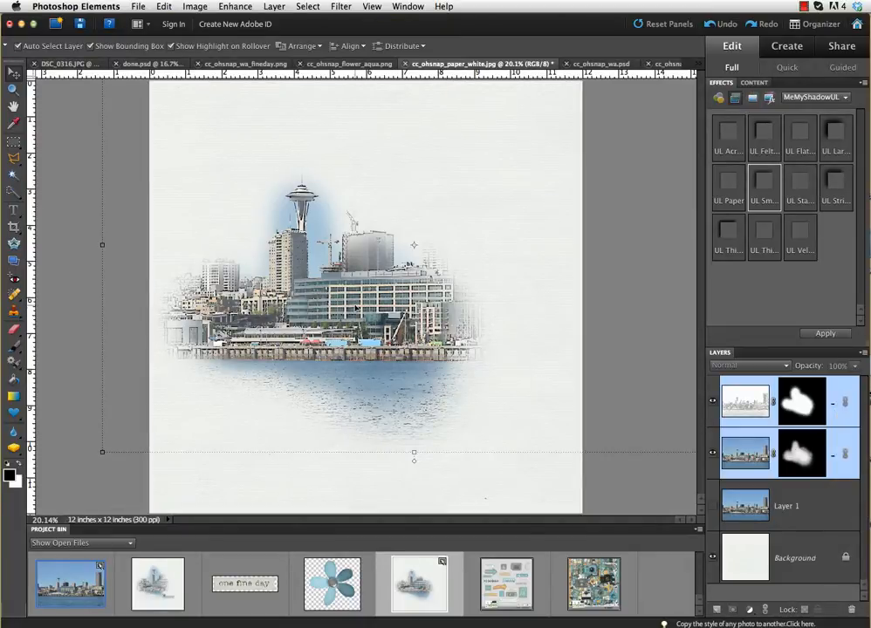
{"action": "left_click_drag", "start_coordinate": [355, 307], "coordinate": [361, 275]}
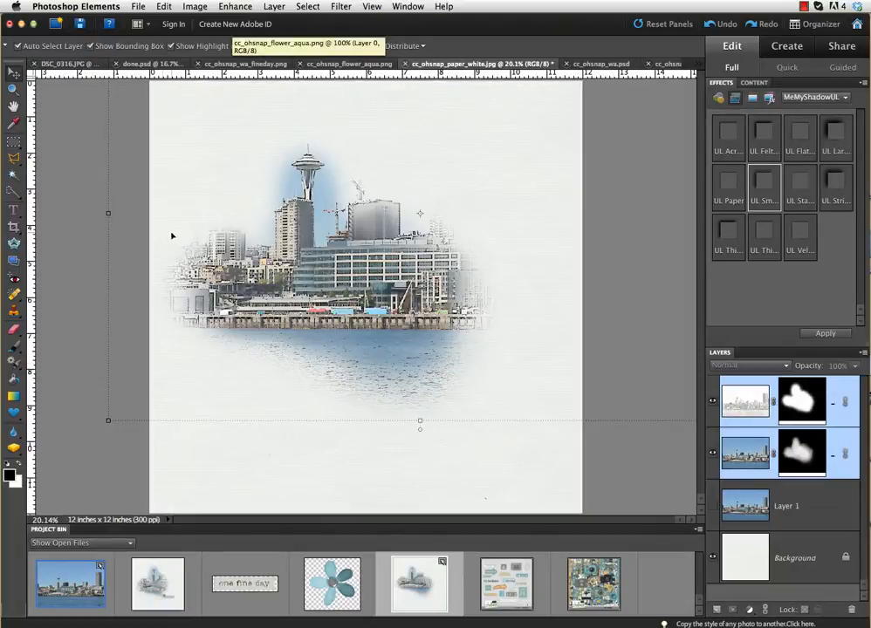
{"action": "left_click_drag", "start_coordinate": [350, 280], "coordinate": [350, 279]}
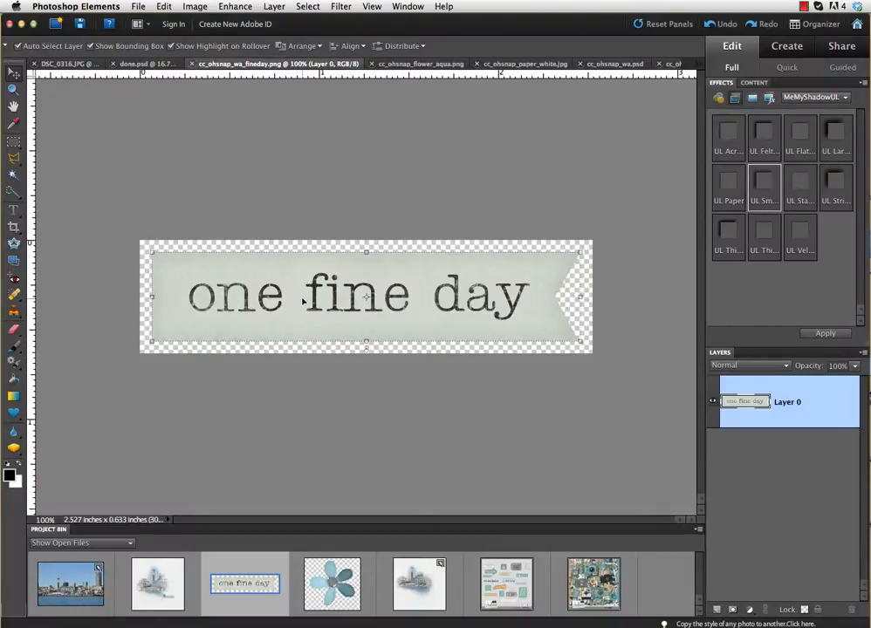
Add the "one fine day" tag to the white paper page and place it just below the water's right edge.
{"action": "left_click_drag", "start_coordinate": [303, 301], "coordinate": [427, 600]}
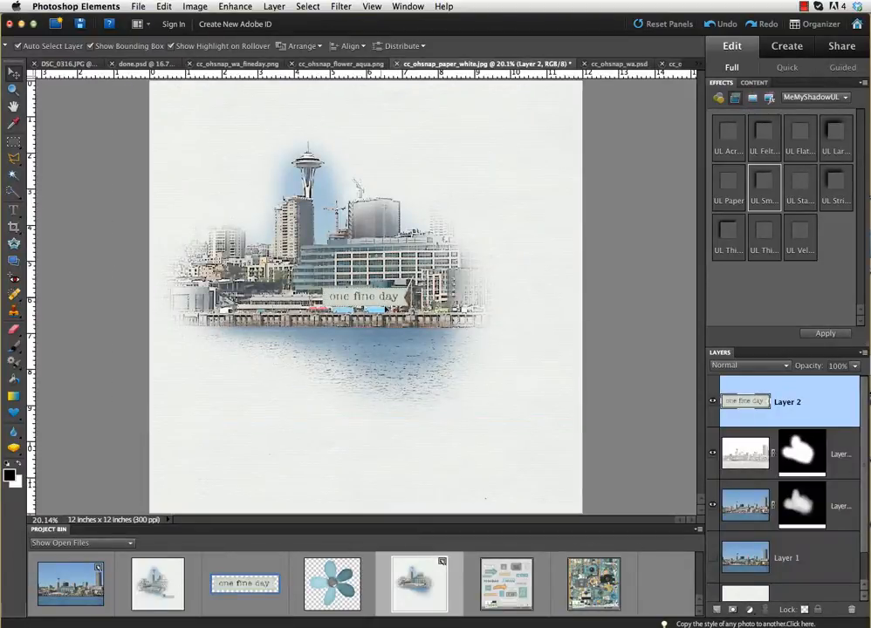
{"action": "left_click_drag", "start_coordinate": [383, 299], "coordinate": [475, 401]}
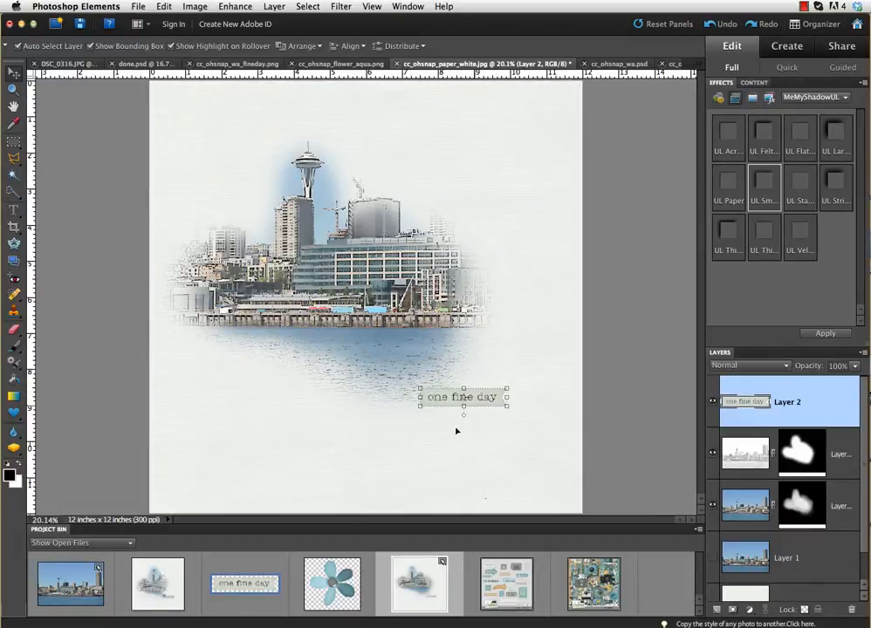
Add the aqua flower to the page, place it over the tag's left end and rotate it about -13 degrees.
{"action": "left_click", "coordinate": [346, 576]}
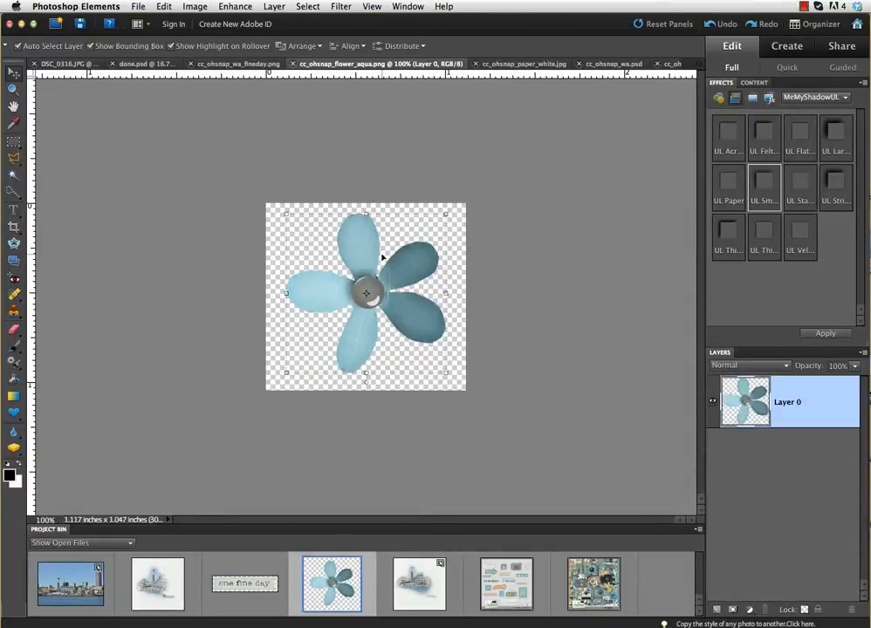
{"action": "left_click_drag", "start_coordinate": [359, 238], "coordinate": [424, 580]}
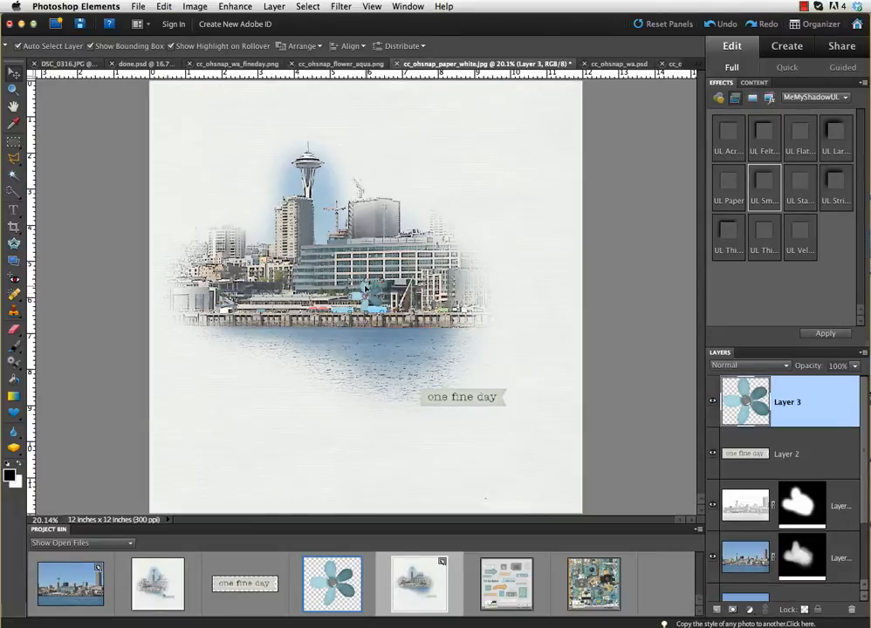
{"action": "left_click_drag", "start_coordinate": [372, 293], "coordinate": [442, 396]}
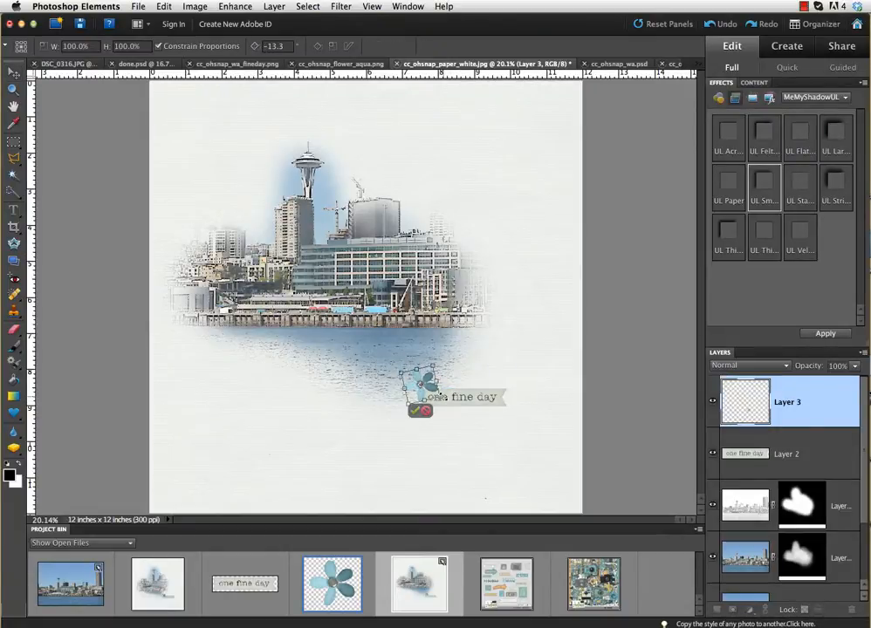
{"action": "left_click", "coordinate": [415, 410]}
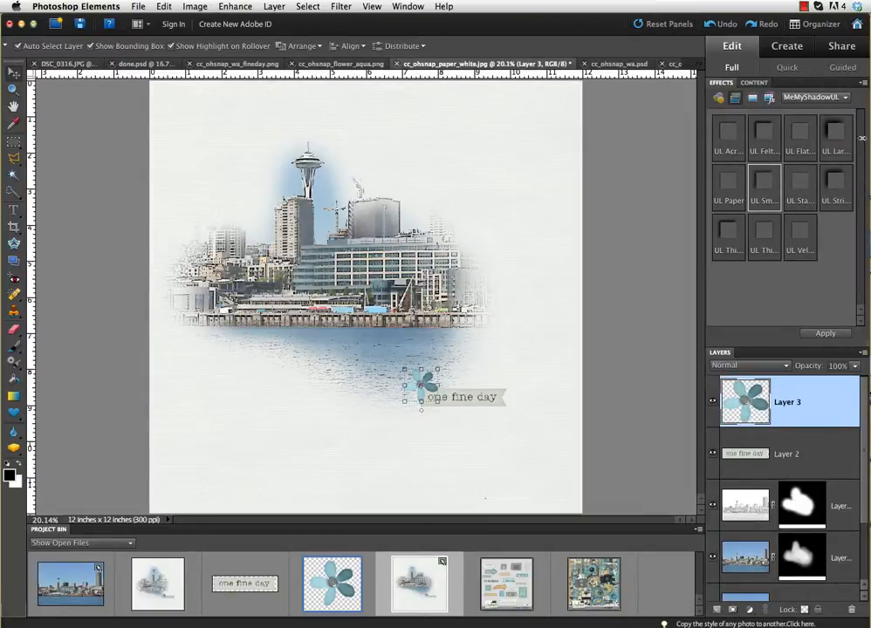
Apply the UL Sm... shadow style to the flower and the UL Paper shadow style to the tag, and select the Background layer.
{"action": "double_click", "coordinate": [768, 184]}
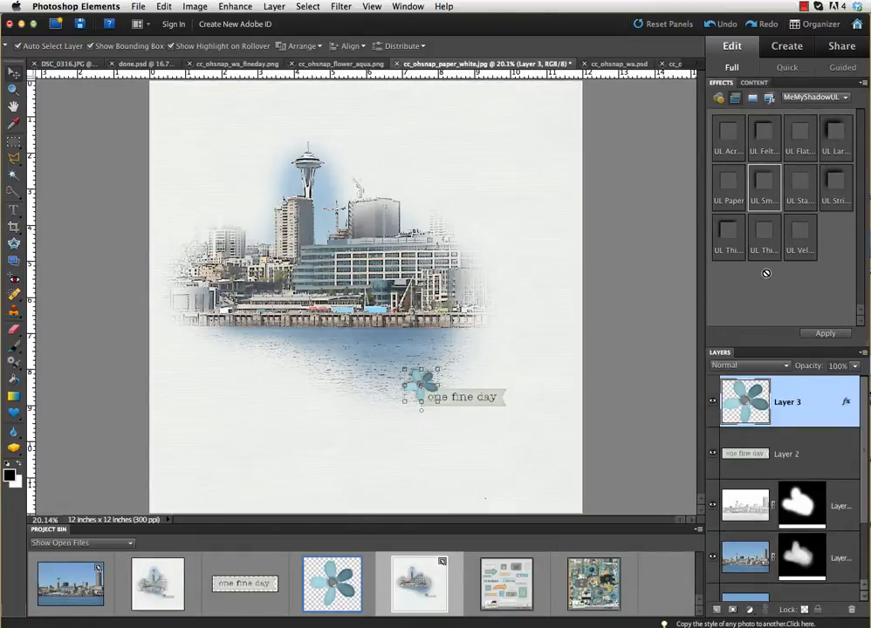
{"action": "left_click", "coordinate": [797, 454]}
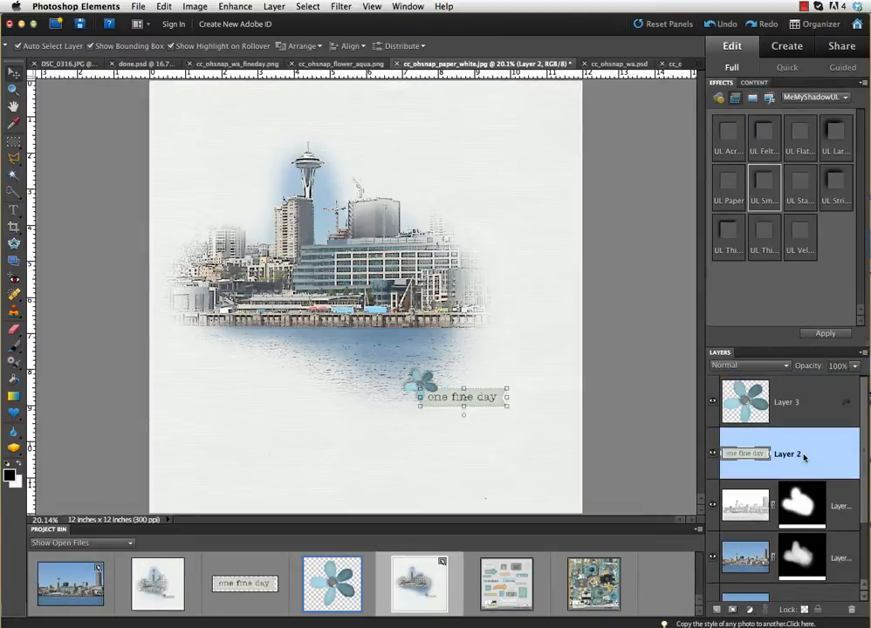
{"action": "double_click", "coordinate": [727, 187]}
{"action": "scroll", "coordinate": [777, 596], "scroll_direction": "down", "scroll_amount": 3}
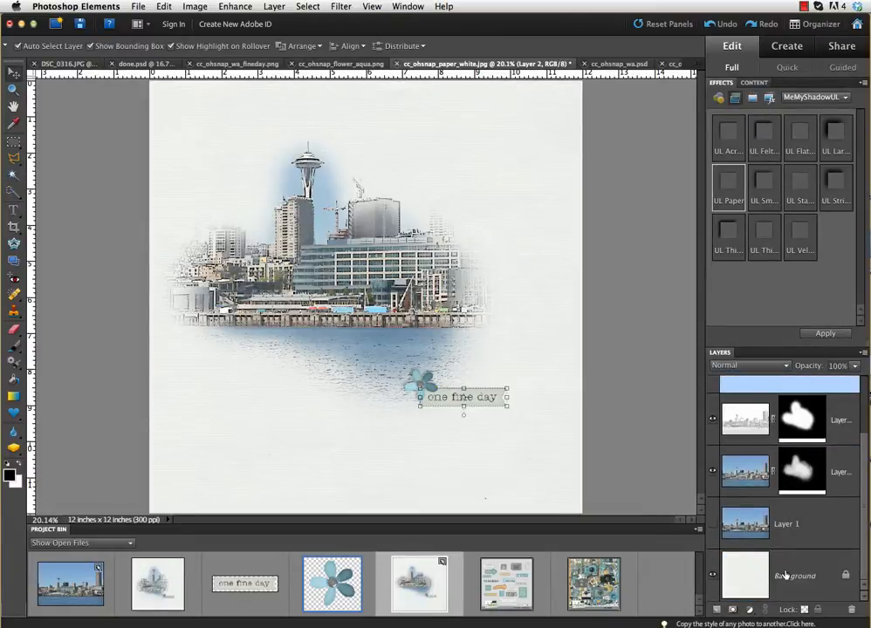
{"action": "left_click", "coordinate": [777, 590]}
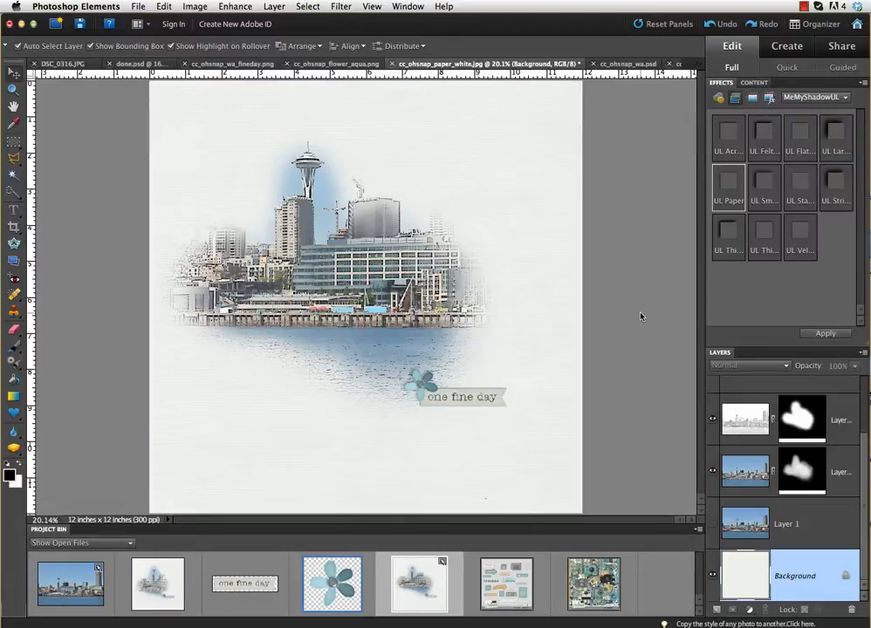